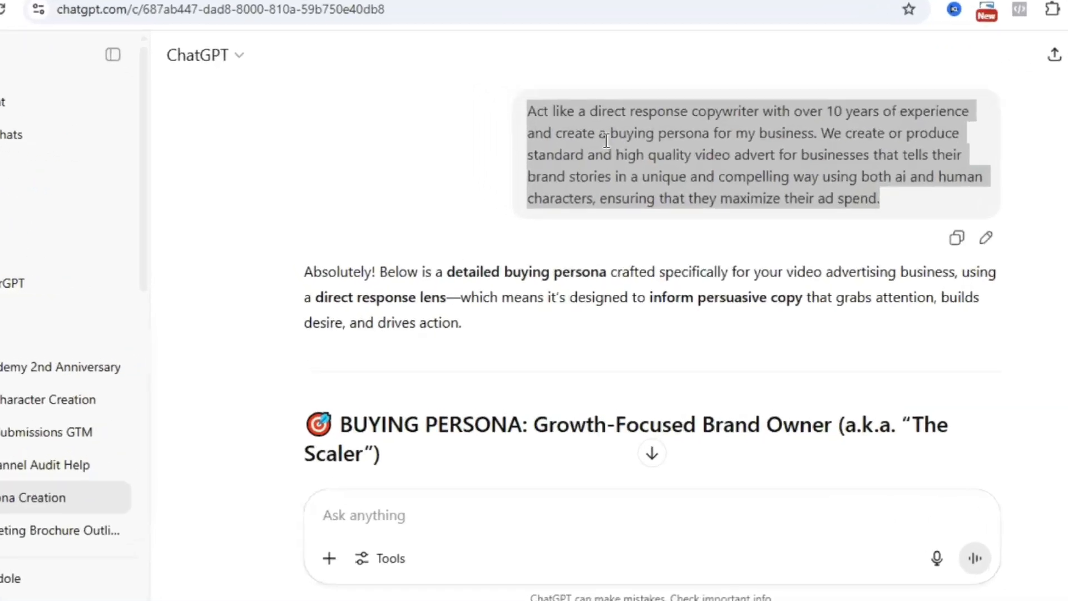
Highlight the buying persona prompt and read the response from the persona's name through its main goals and desires
{"action": "triple_click", "coordinate": [610, 157]}
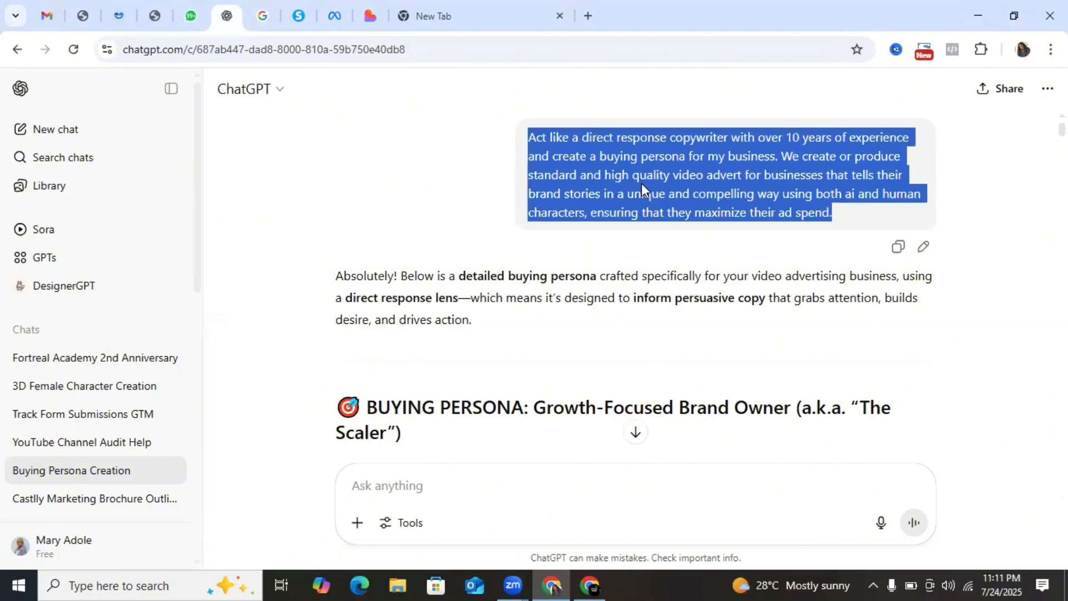
{"action": "scroll", "coordinate": [642, 183], "scroll_direction": "down", "scroll_amount": 4}
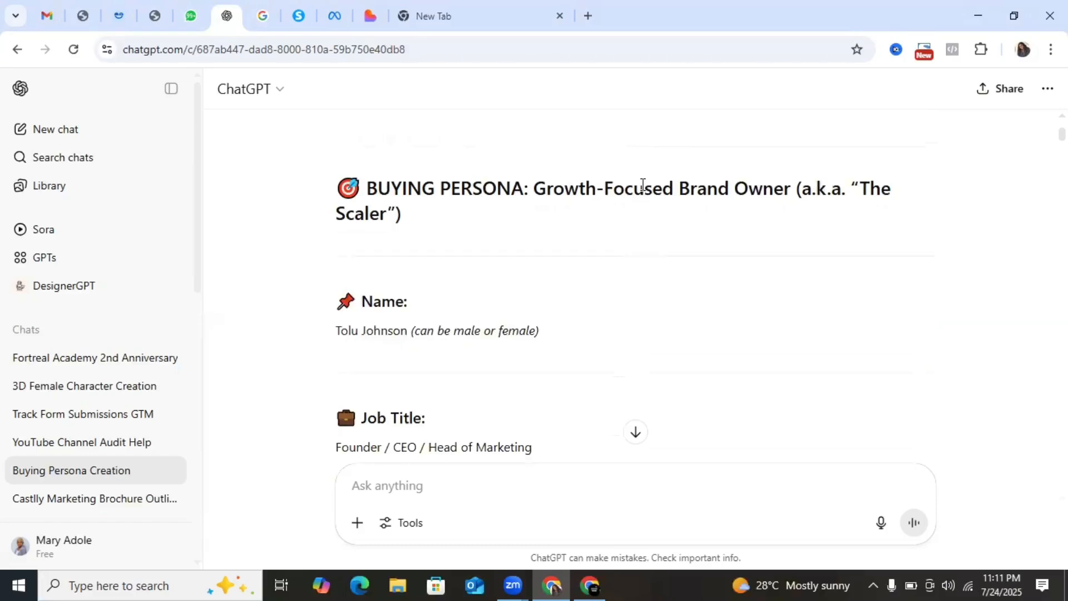
{"action": "scroll", "coordinate": [643, 187], "scroll_direction": "down", "scroll_amount": 1}
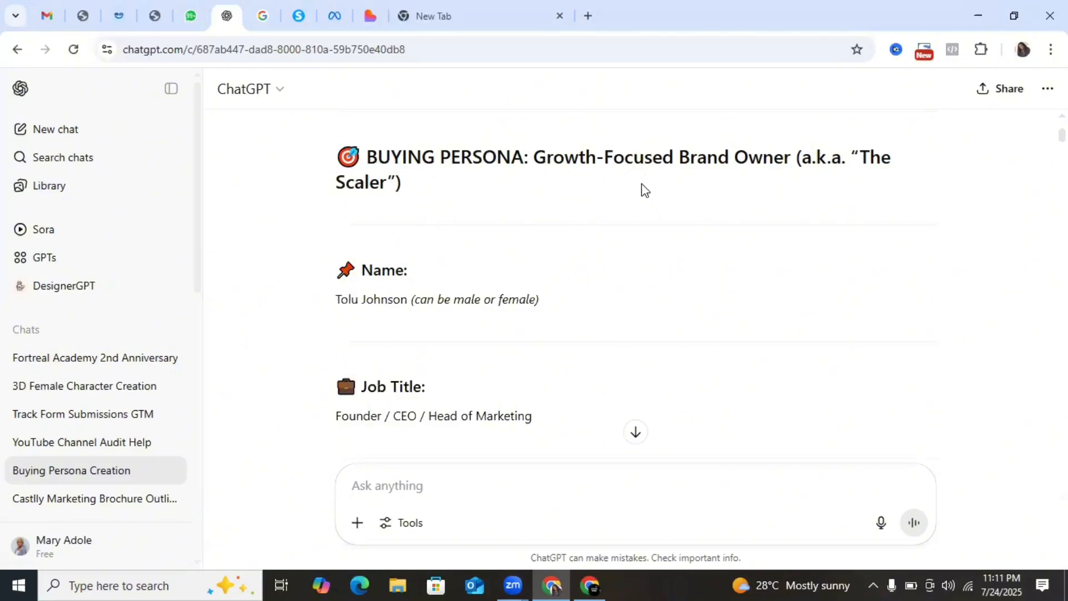
{"action": "scroll", "coordinate": [642, 190], "scroll_direction": "down", "scroll_amount": 1}
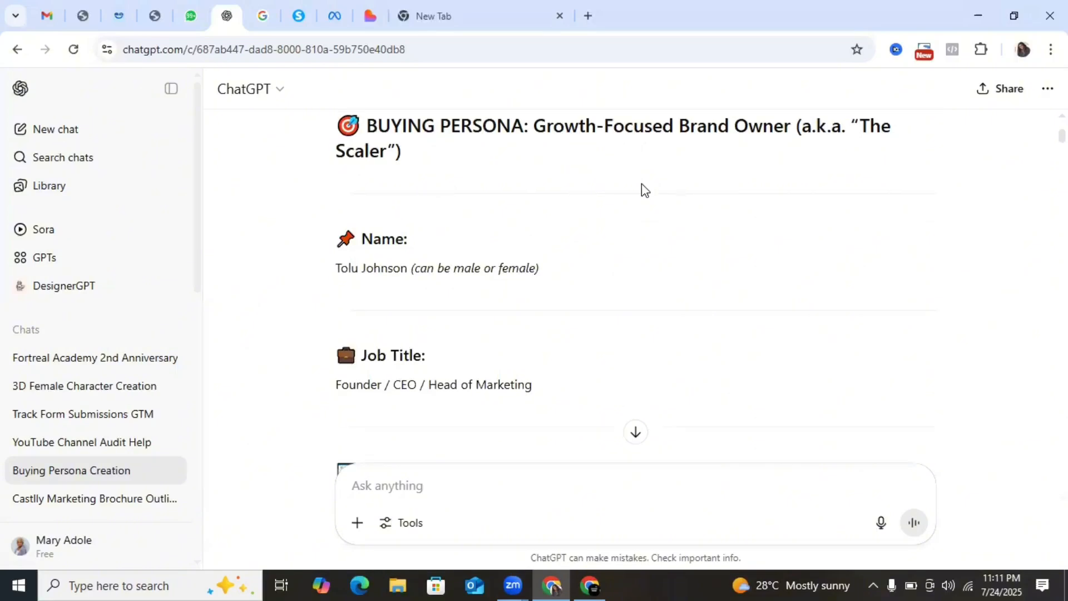
{"action": "scroll", "coordinate": [642, 187], "scroll_direction": "down", "scroll_amount": 1}
{"action": "scroll", "coordinate": [642, 186], "scroll_direction": "down", "scroll_amount": 1}
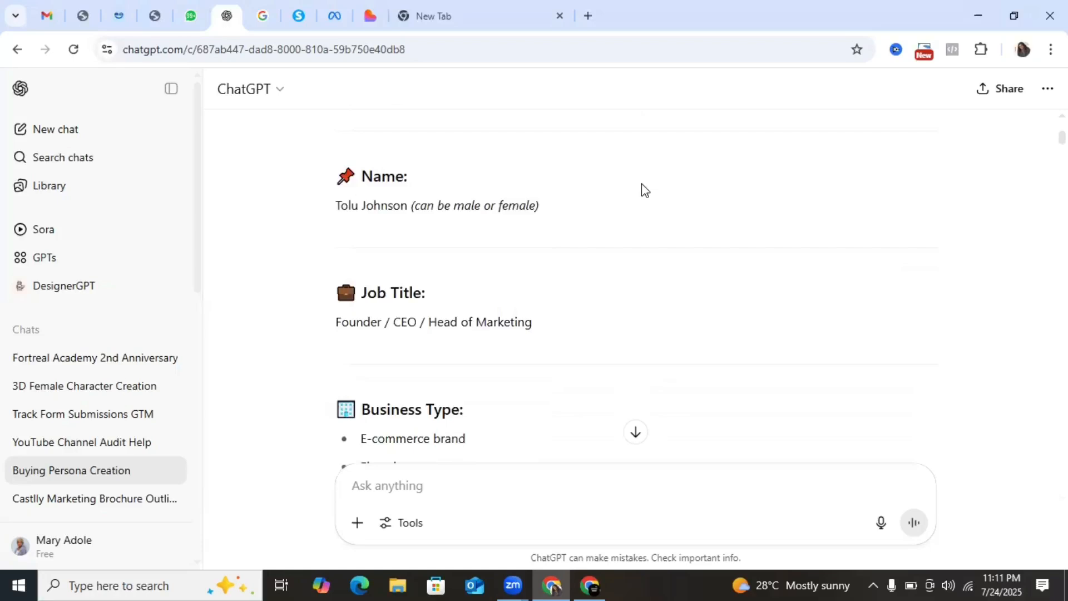
{"action": "scroll", "coordinate": [643, 189], "scroll_direction": "down", "scroll_amount": 4}
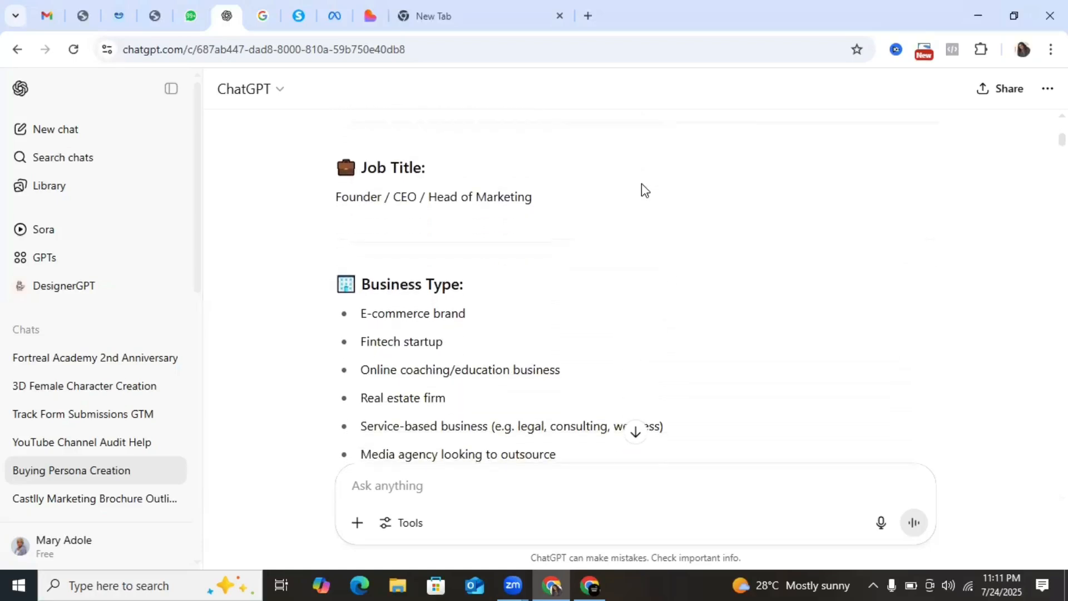
{"action": "scroll", "coordinate": [642, 183], "scroll_direction": "down", "scroll_amount": 4}
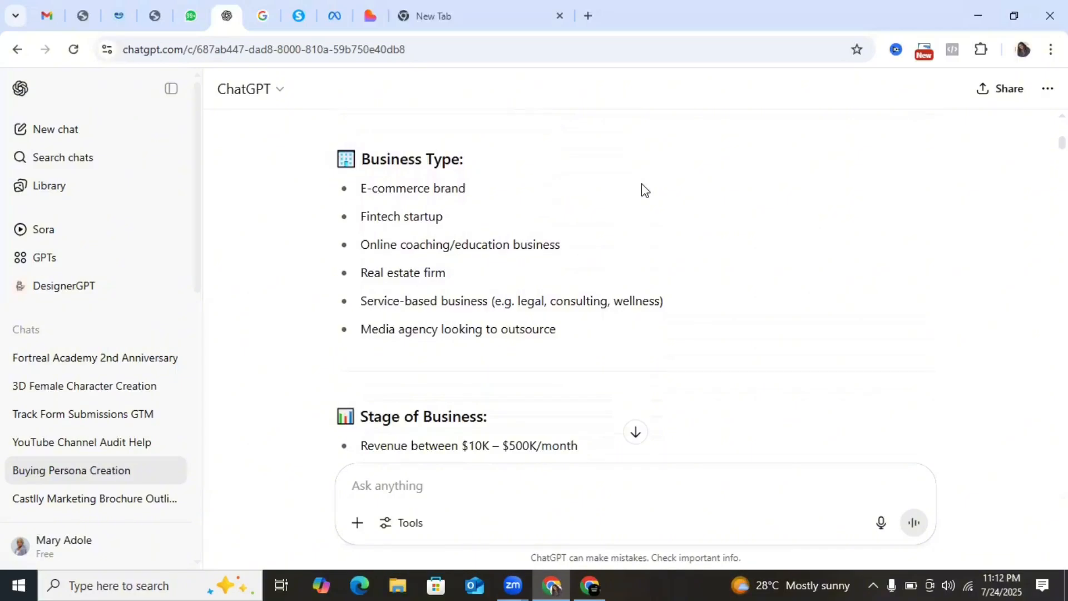
{"action": "scroll", "coordinate": [641, 184], "scroll_direction": "down", "scroll_amount": 2}
{"action": "scroll", "coordinate": [641, 184], "scroll_direction": "down", "scroll_amount": 10}
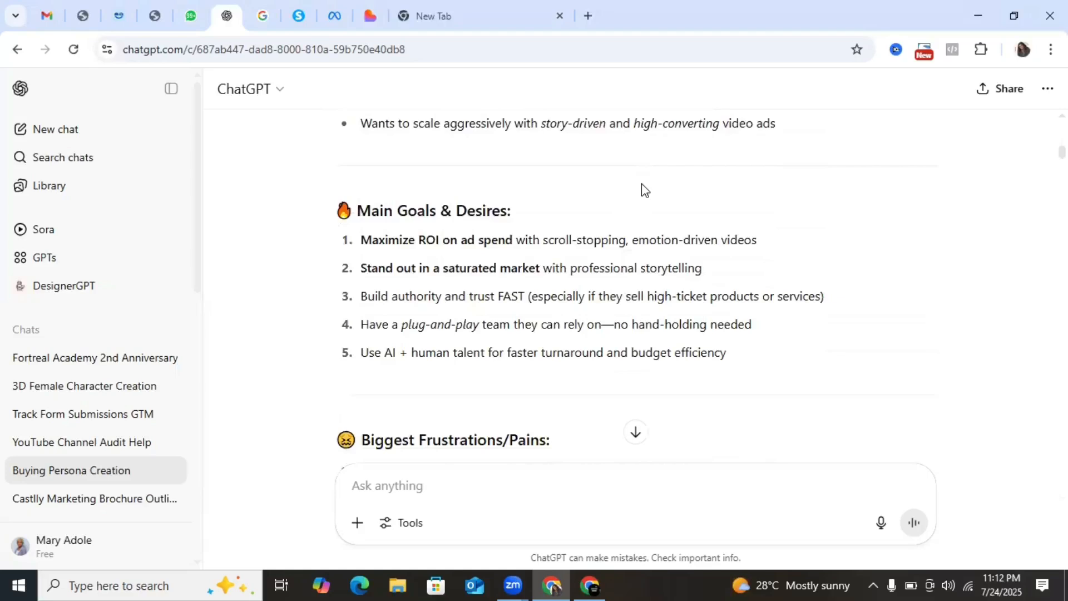
Read the persona's objections, motivation triggers, hangouts, willingness to spend and messaging angle
{"action": "scroll", "coordinate": [642, 184], "scroll_direction": "down", "scroll_amount": 5}
{"action": "scroll", "coordinate": [642, 184], "scroll_direction": "down", "scroll_amount": 7}
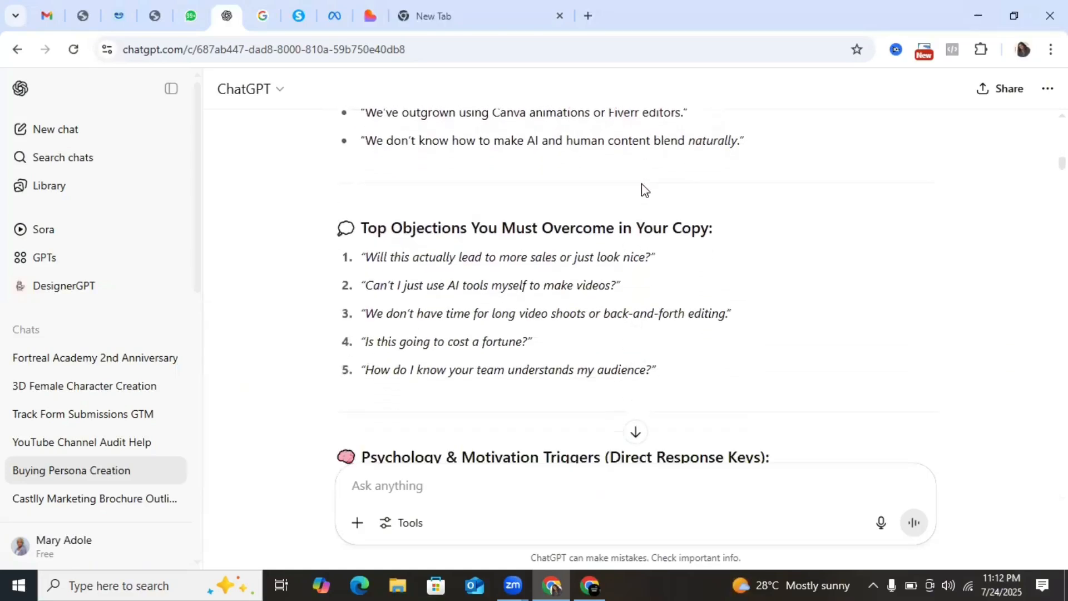
{"action": "scroll", "coordinate": [642, 183], "scroll_direction": "down", "scroll_amount": 5}
{"action": "scroll", "coordinate": [641, 189], "scroll_direction": "down", "scroll_amount": 1}
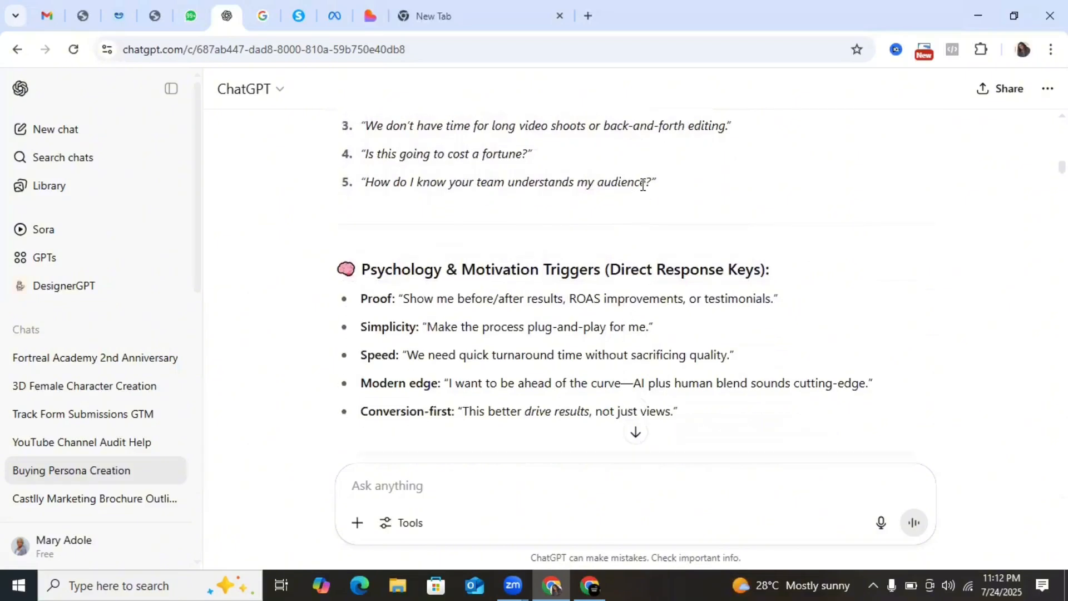
{"action": "scroll", "coordinate": [642, 183], "scroll_direction": "down", "scroll_amount": 3}
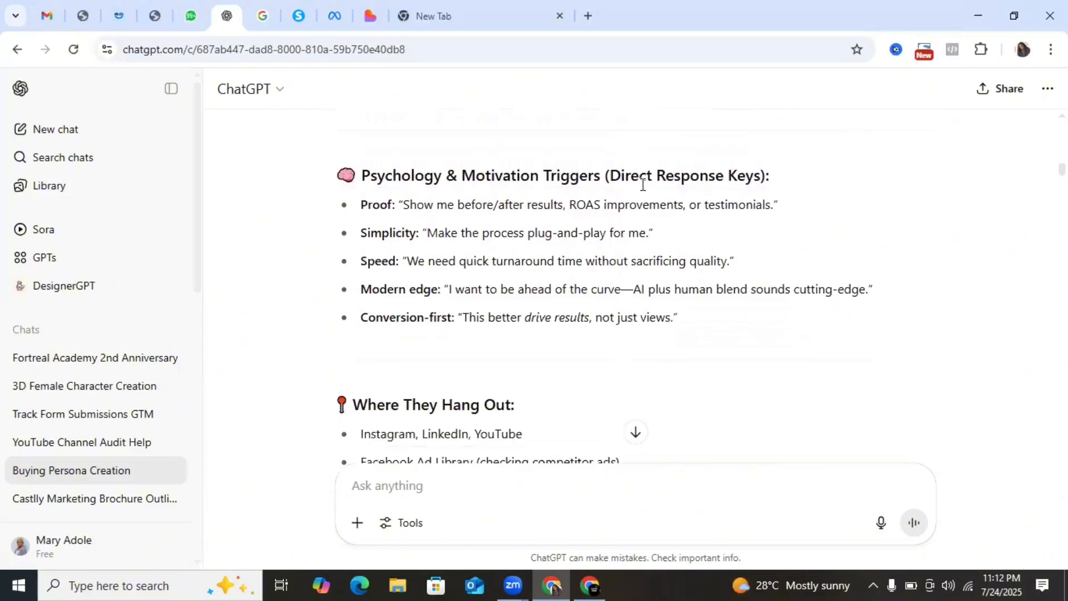
{"action": "scroll", "coordinate": [642, 185], "scroll_direction": "down", "scroll_amount": 5}
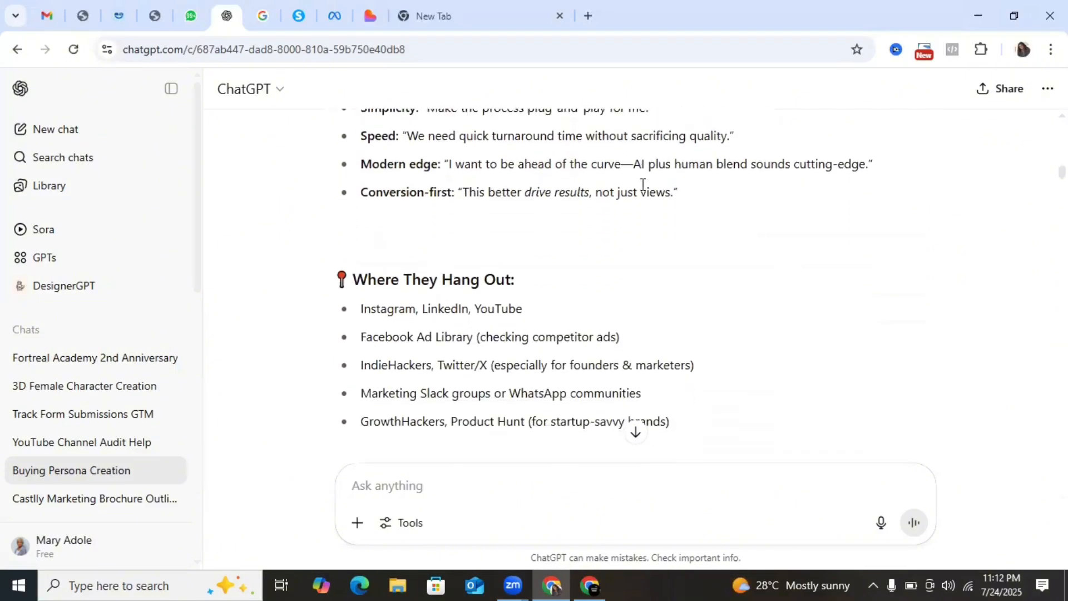
{"action": "scroll", "coordinate": [641, 185], "scroll_direction": "down", "scroll_amount": 7}
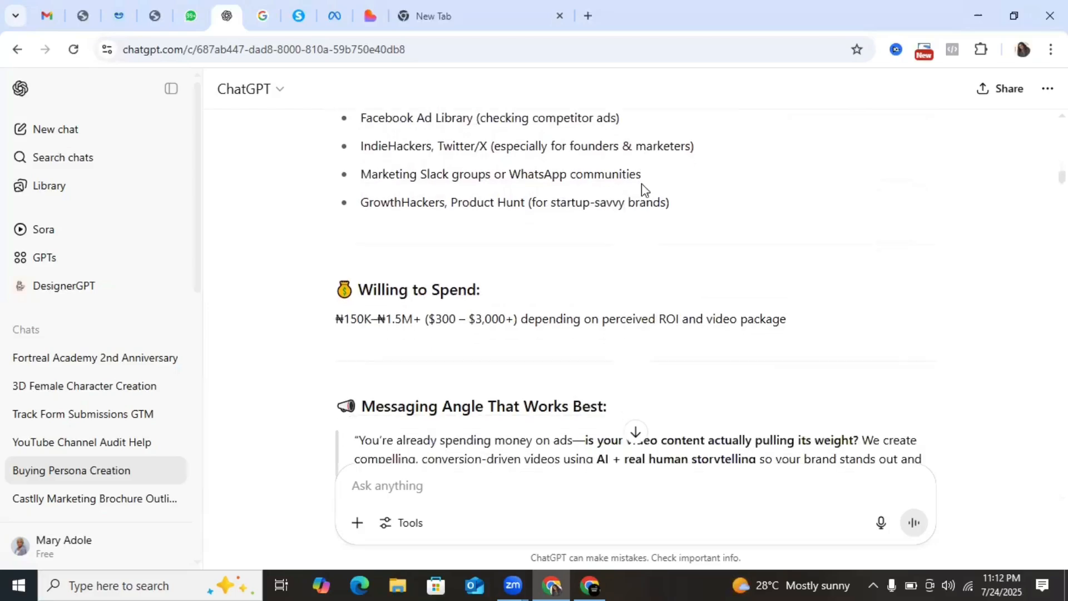
{"action": "scroll", "coordinate": [641, 184], "scroll_direction": "down", "scroll_amount": 3}
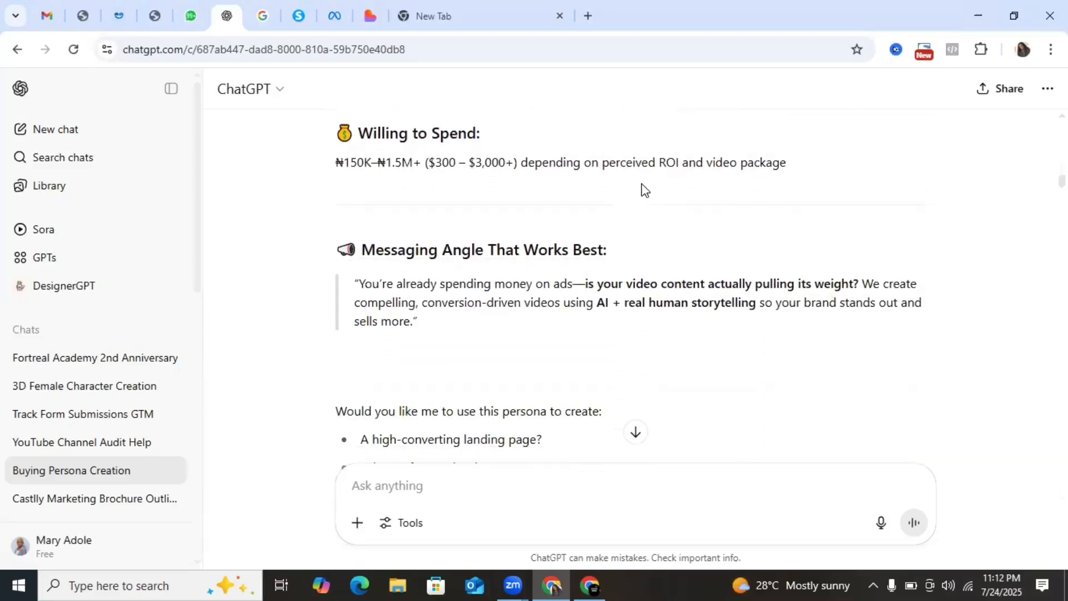
Return to the beginning of the buying persona response
{"action": "scroll", "coordinate": [643, 189], "scroll_direction": "up", "scroll_amount": 20}
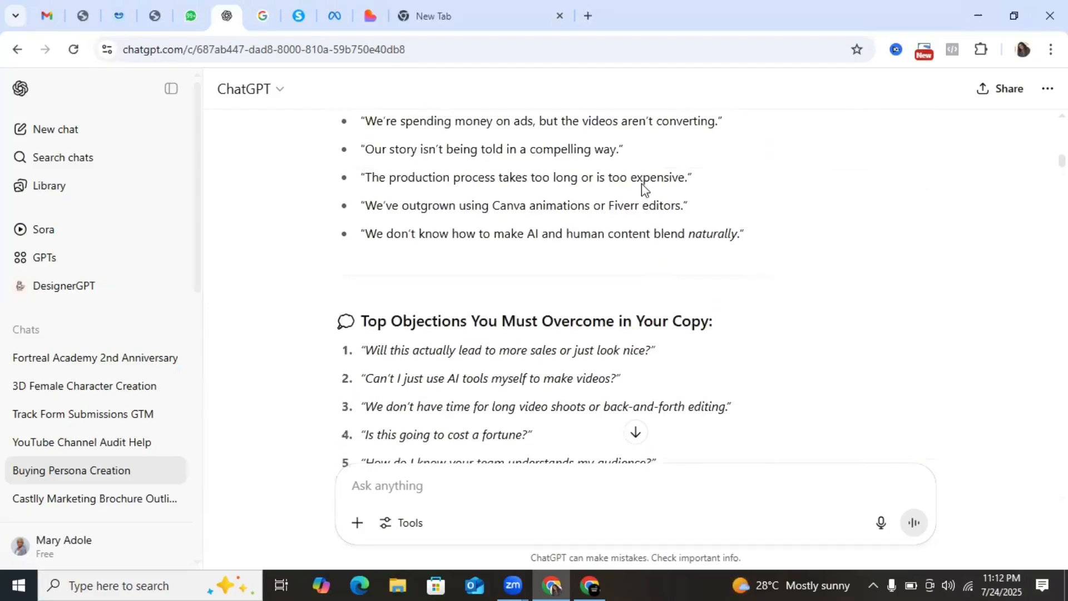
{"action": "scroll", "coordinate": [642, 183], "scroll_direction": "up", "scroll_amount": 14}
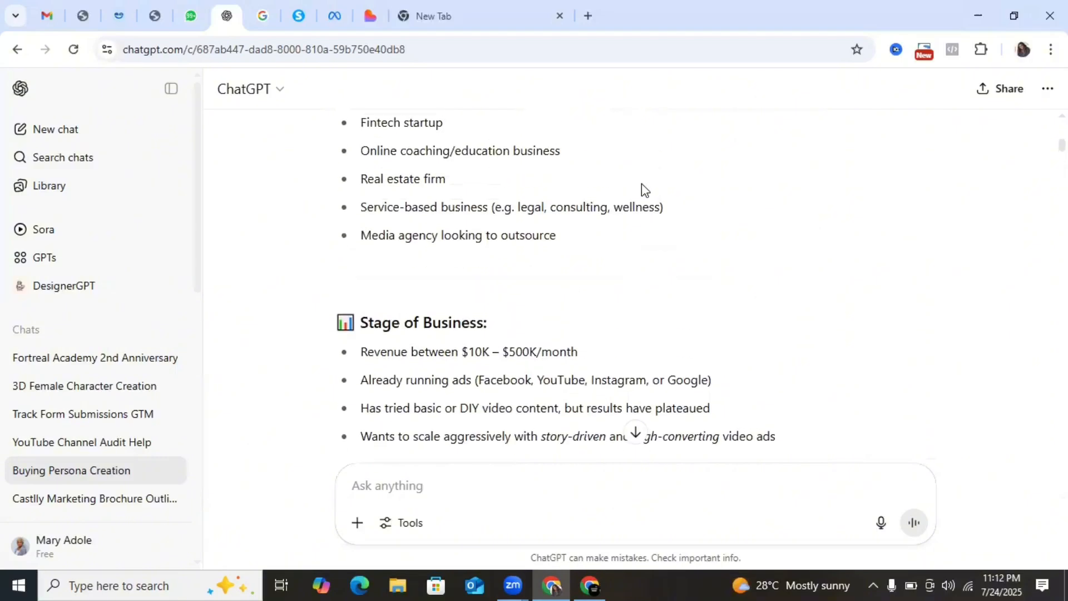
{"action": "scroll", "coordinate": [642, 184], "scroll_direction": "up", "scroll_amount": 6}
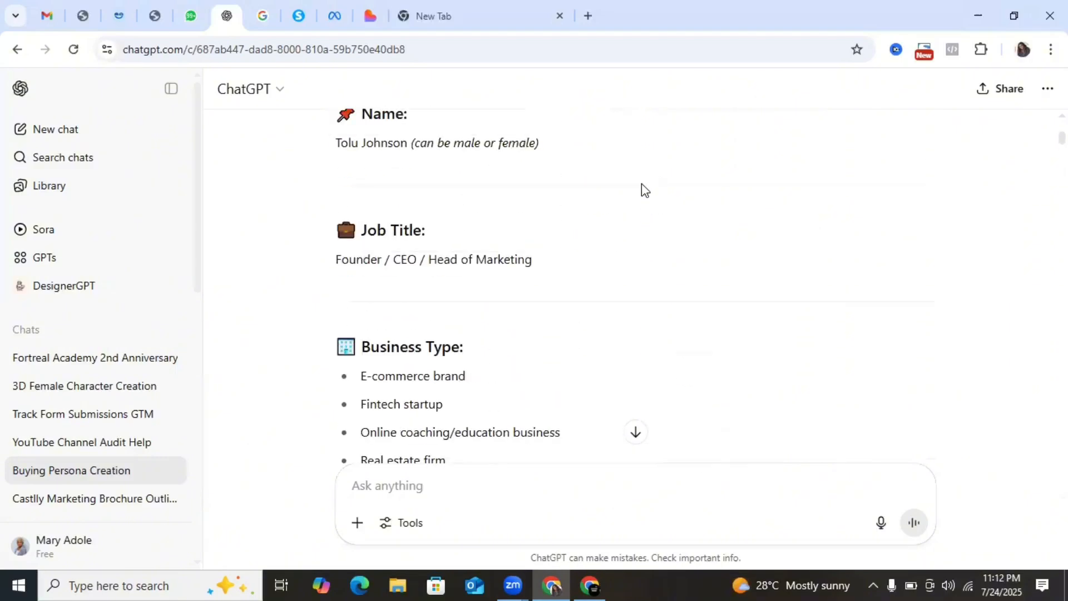
{"action": "scroll", "coordinate": [641, 189], "scroll_direction": "up", "scroll_amount": 4}
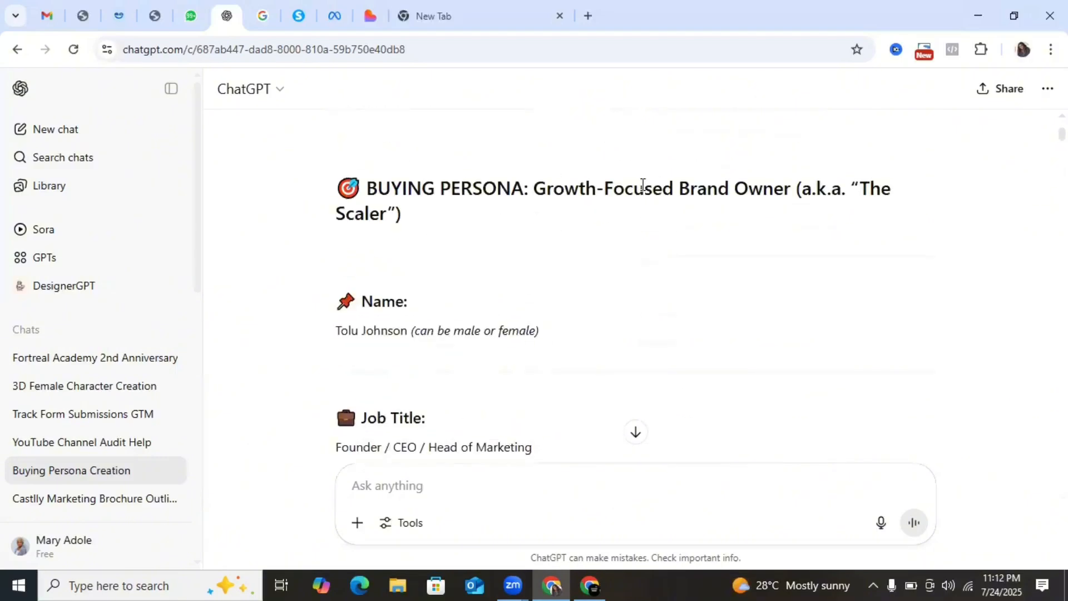
{"action": "scroll", "coordinate": [642, 185], "scroll_direction": "up", "scroll_amount": 1}
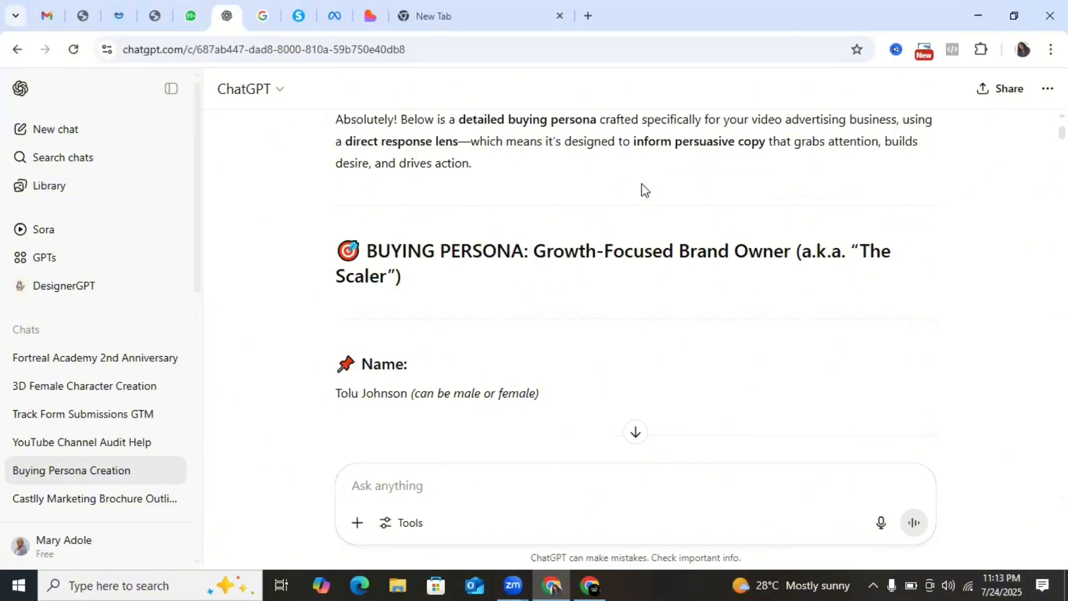
Find the follow-up prompt requesting a landing page structure after the persona and highlight its whole text
{"action": "scroll", "coordinate": [642, 188], "scroll_direction": "down", "scroll_amount": 12}
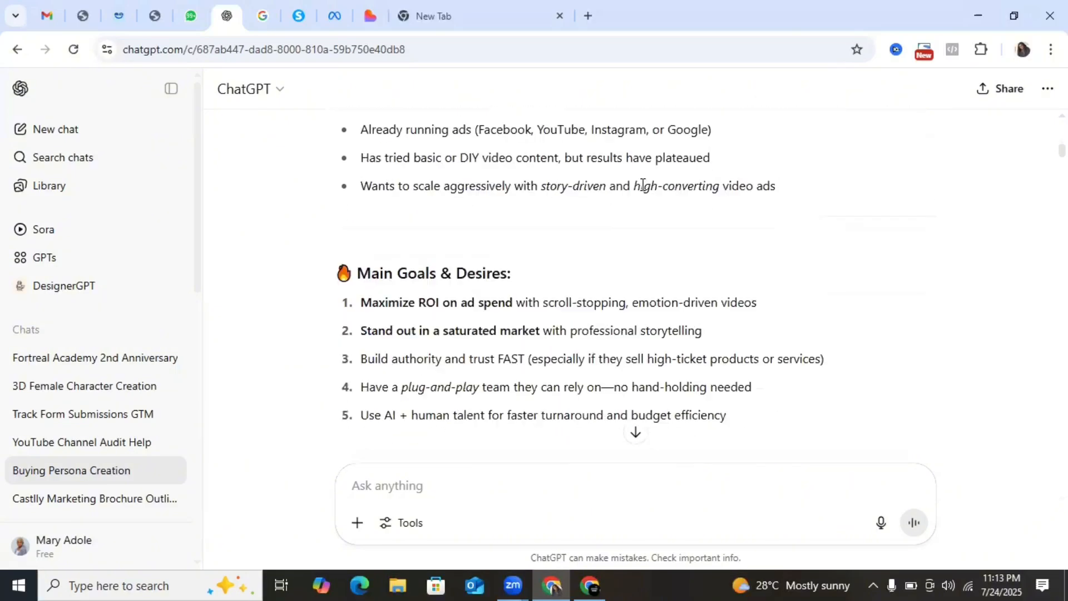
{"action": "scroll", "coordinate": [642, 183], "scroll_direction": "down", "scroll_amount": 10}
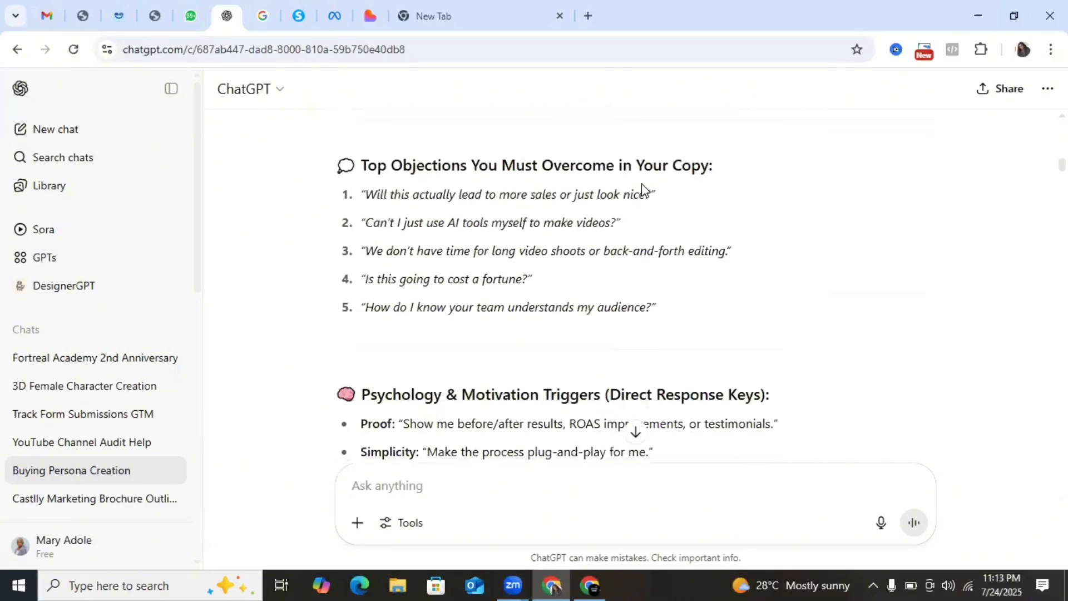
{"action": "scroll", "coordinate": [642, 184], "scroll_direction": "down", "scroll_amount": 12}
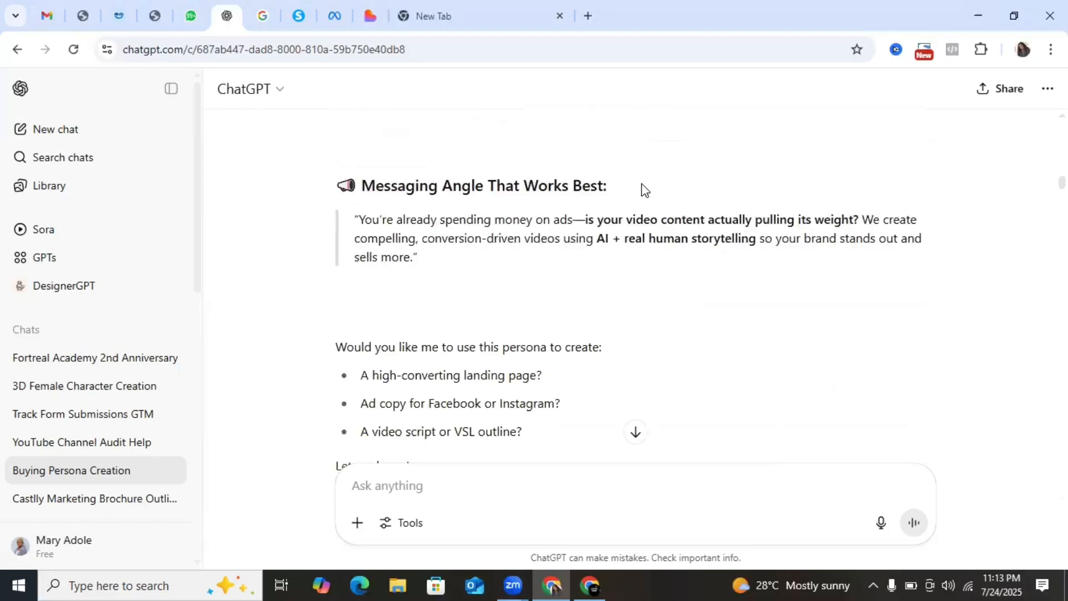
{"action": "scroll", "coordinate": [642, 185], "scroll_direction": "down", "scroll_amount": 9}
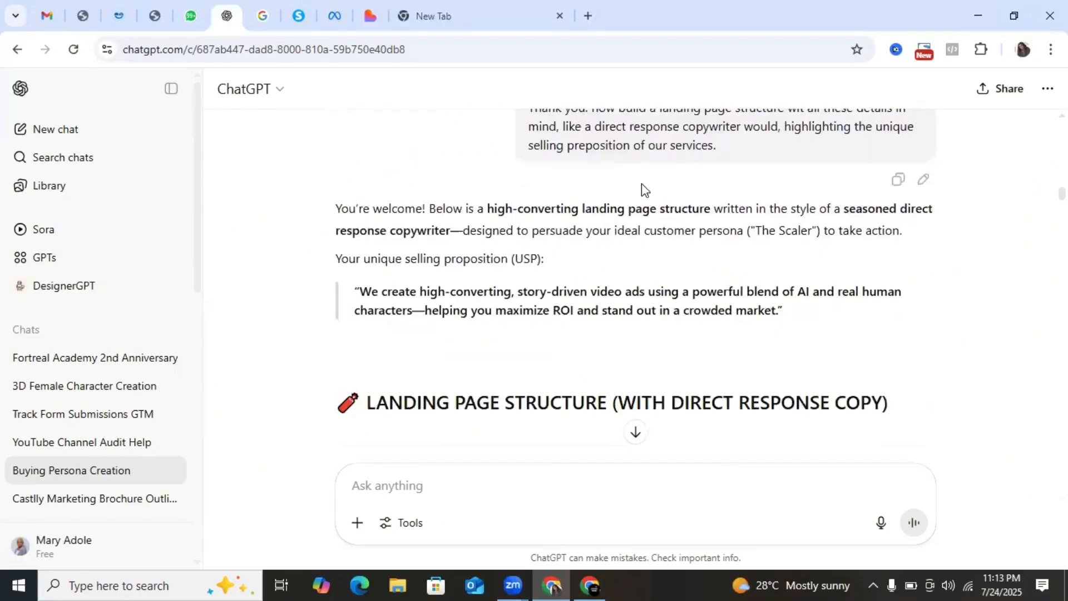
{"action": "scroll", "coordinate": [642, 183], "scroll_direction": "up", "scroll_amount": 3}
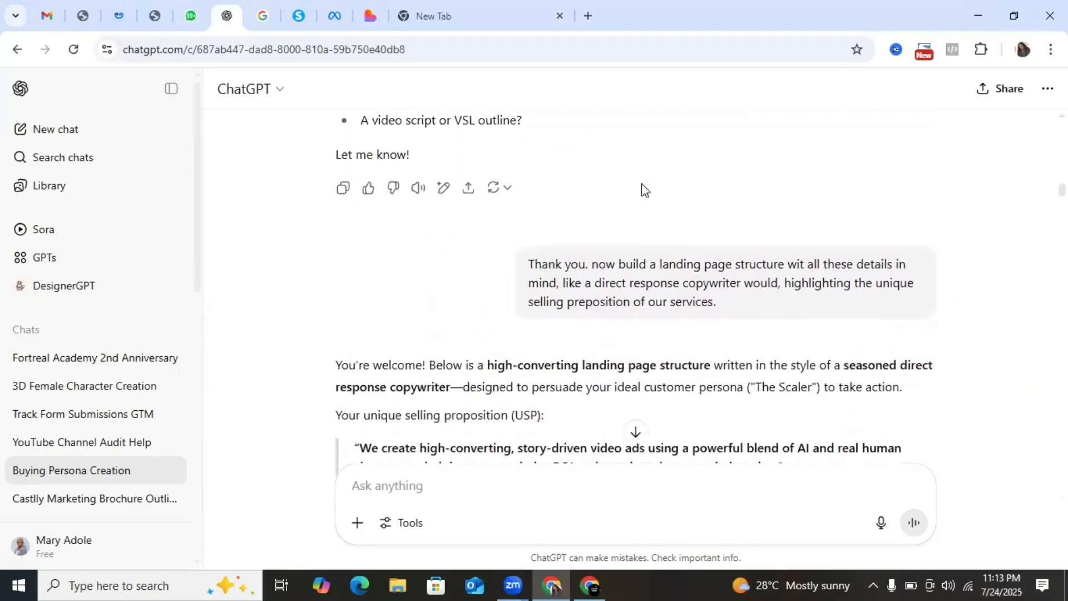
{"action": "triple_click", "coordinate": [621, 278]}
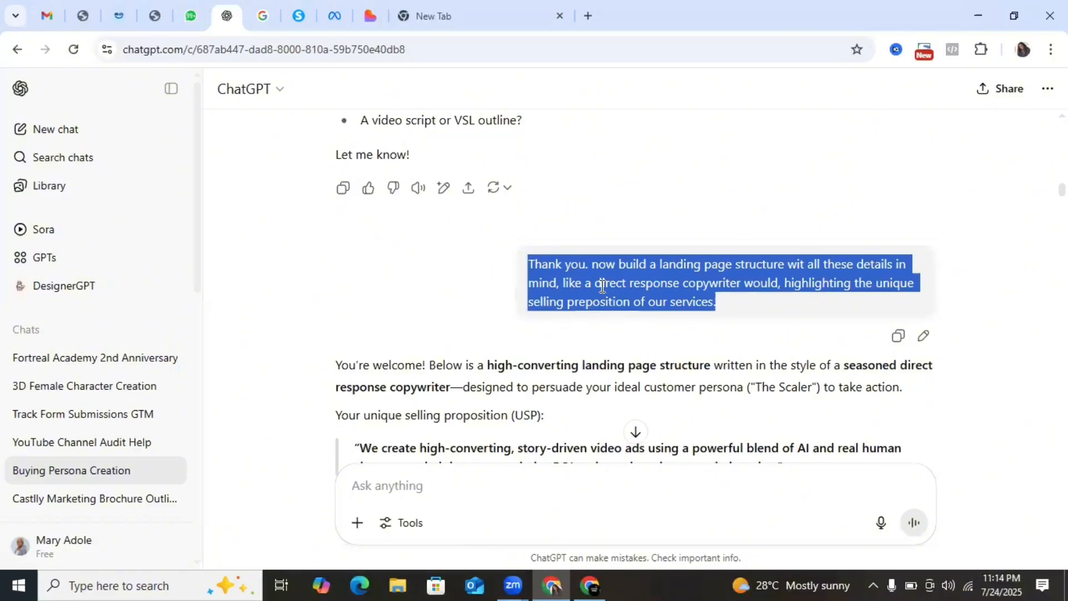
Read the generated landing page structure from the unique selling proposition and hero section through the bonus and footer sections
{"action": "scroll", "coordinate": [602, 286], "scroll_direction": "down", "scroll_amount": 3}
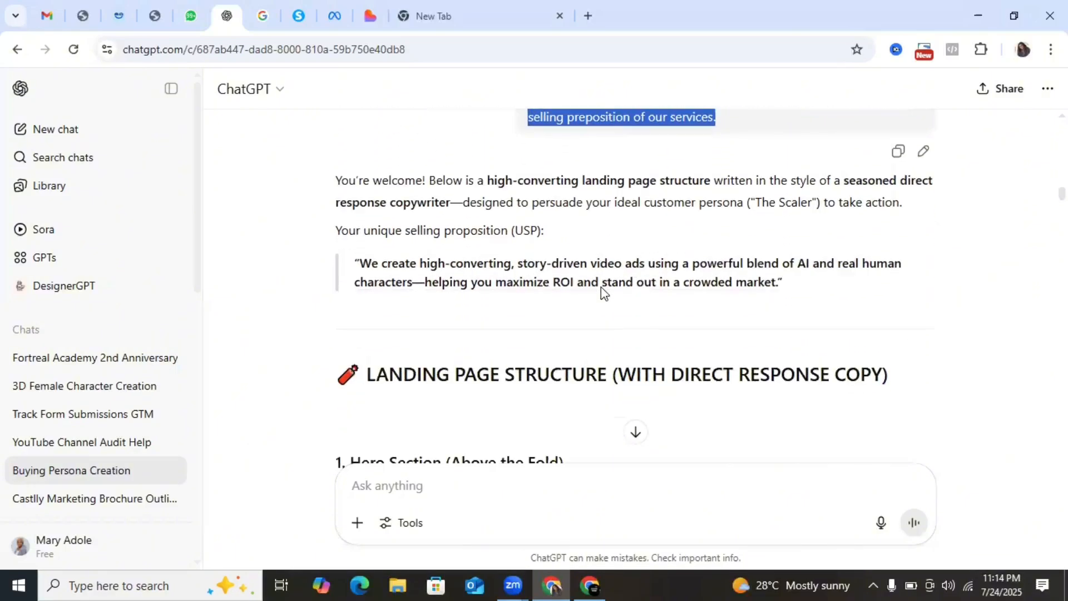
{"action": "scroll", "coordinate": [604, 292], "scroll_direction": "down", "scroll_amount": 5}
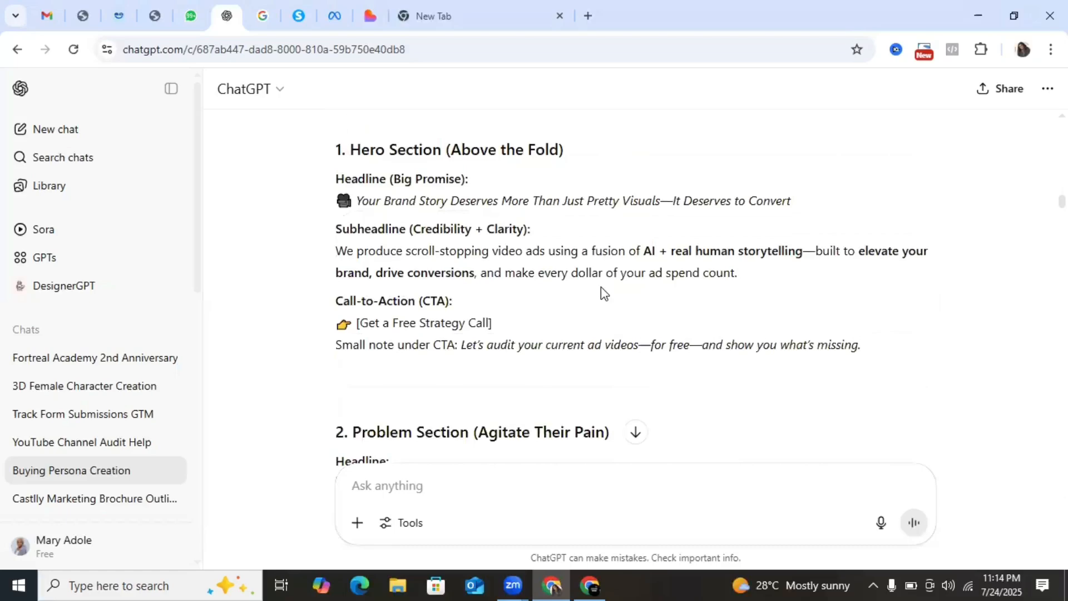
{"action": "scroll", "coordinate": [603, 289], "scroll_direction": "up", "scroll_amount": 2}
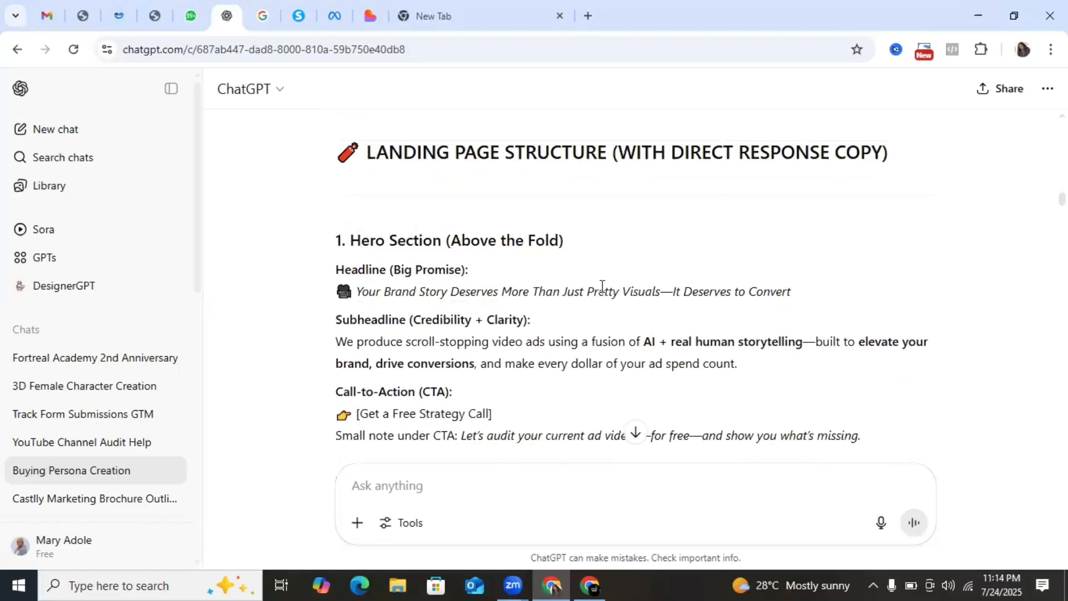
{"action": "scroll", "coordinate": [602, 286], "scroll_direction": "down", "scroll_amount": 5}
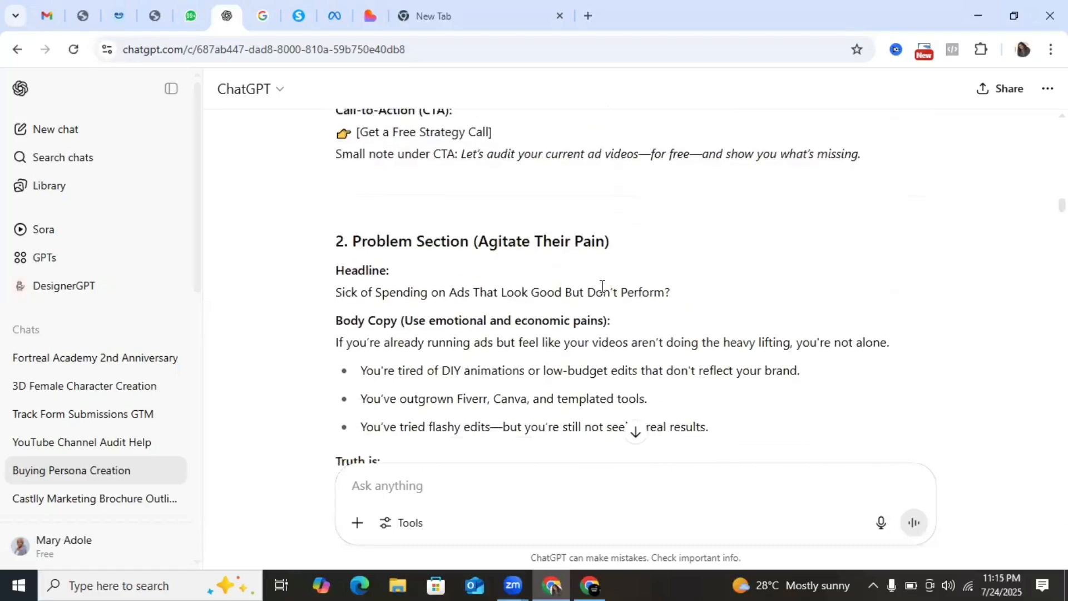
{"action": "scroll", "coordinate": [602, 286], "scroll_direction": "down", "scroll_amount": 6}
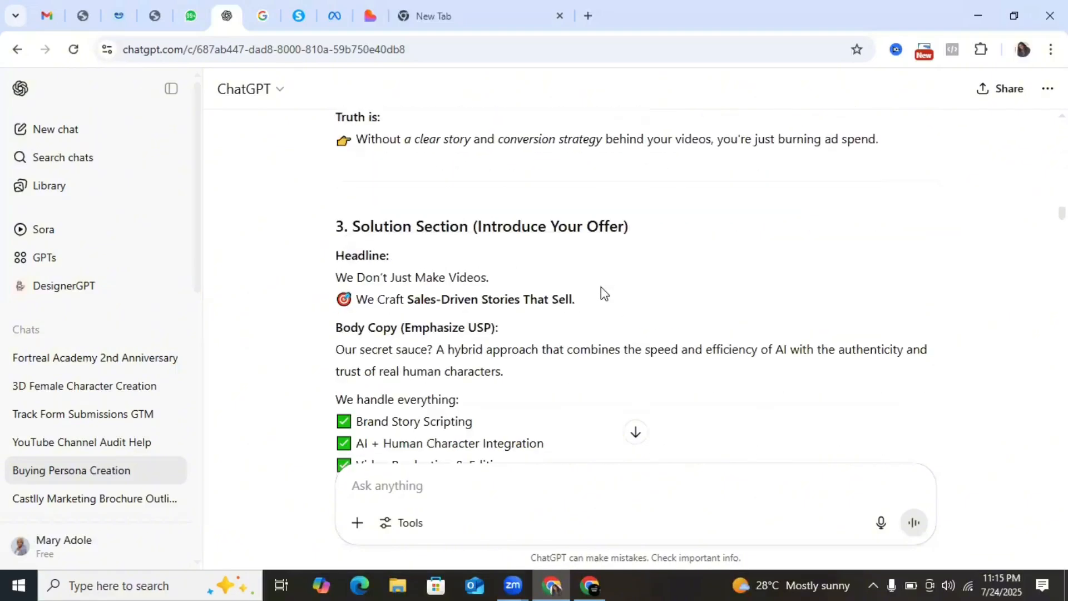
{"action": "scroll", "coordinate": [600, 290], "scroll_direction": "down", "scroll_amount": 1}
{"action": "scroll", "coordinate": [603, 293], "scroll_direction": "down", "scroll_amount": 7}
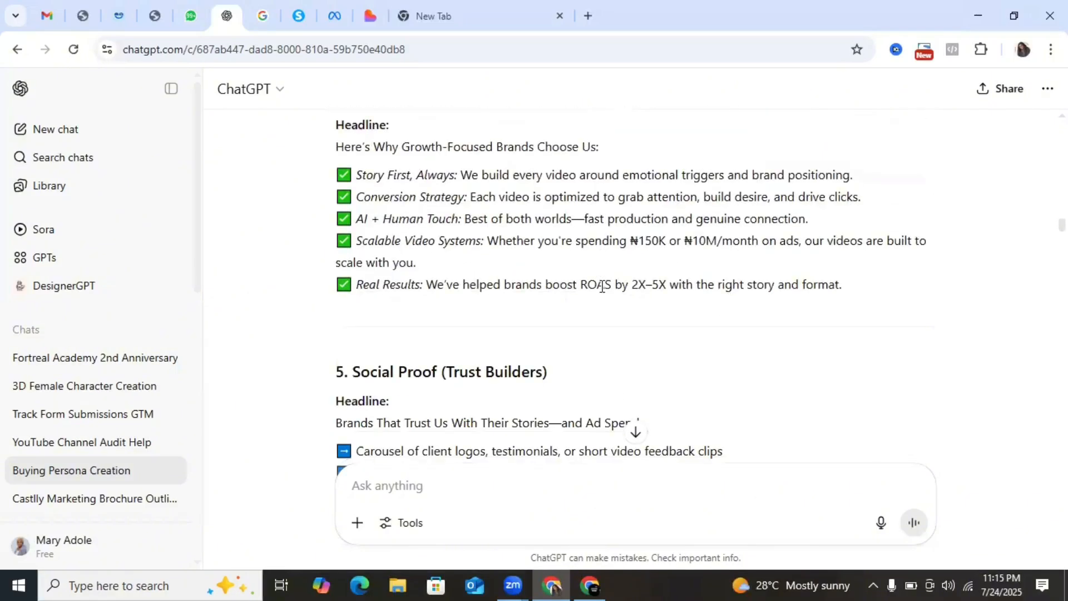
{"action": "scroll", "coordinate": [602, 287], "scroll_direction": "down", "scroll_amount": 1}
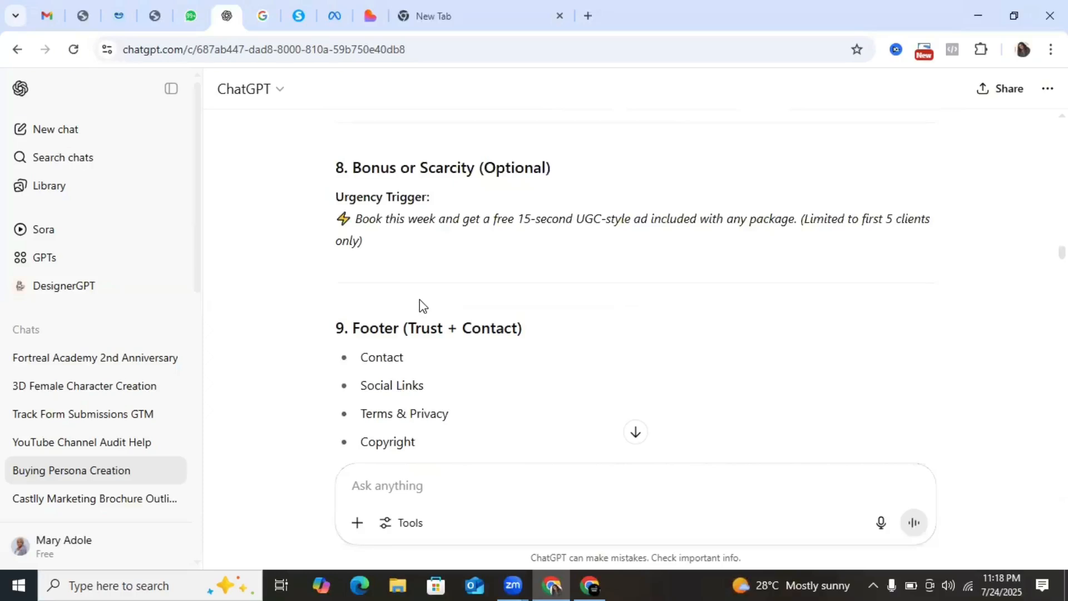
Highlight the request to turn the landing page structure into a Lovable.dev starter prompt, and view the start of the generated prompt
{"action": "scroll", "coordinate": [419, 299], "scroll_direction": "down", "scroll_amount": 10}
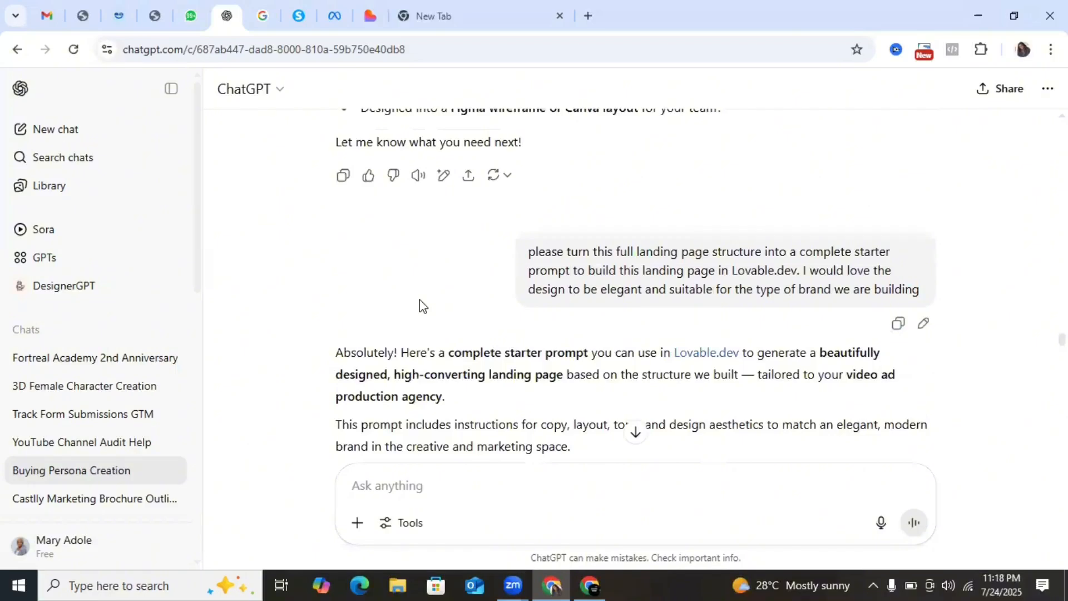
{"action": "double_click", "coordinate": [602, 268]}
{"action": "left_click", "coordinate": [609, 262]}
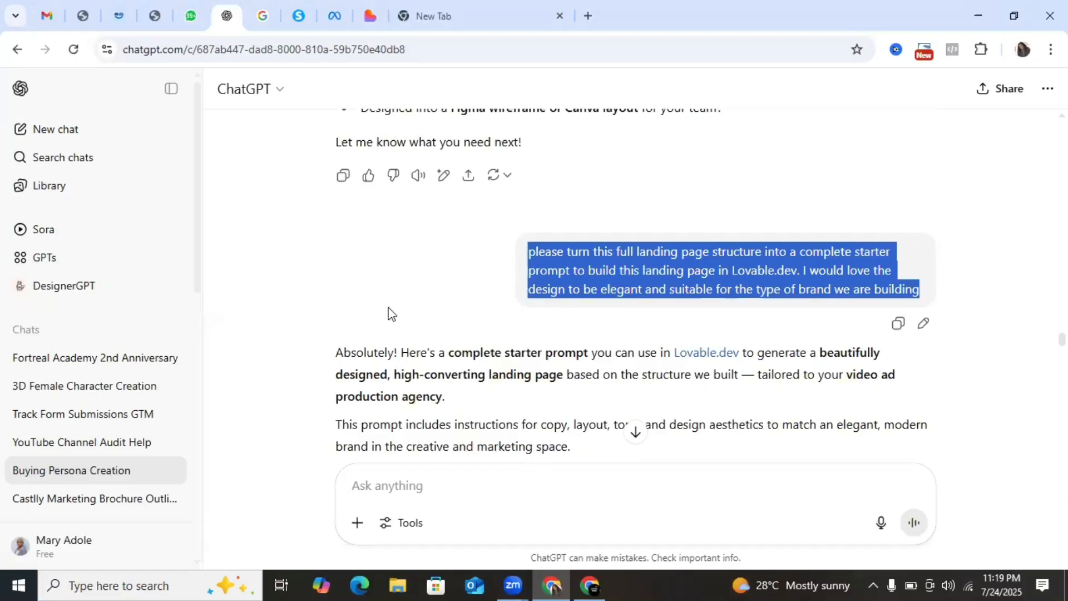
{"action": "scroll", "coordinate": [387, 313], "scroll_direction": "down", "scroll_amount": 7}
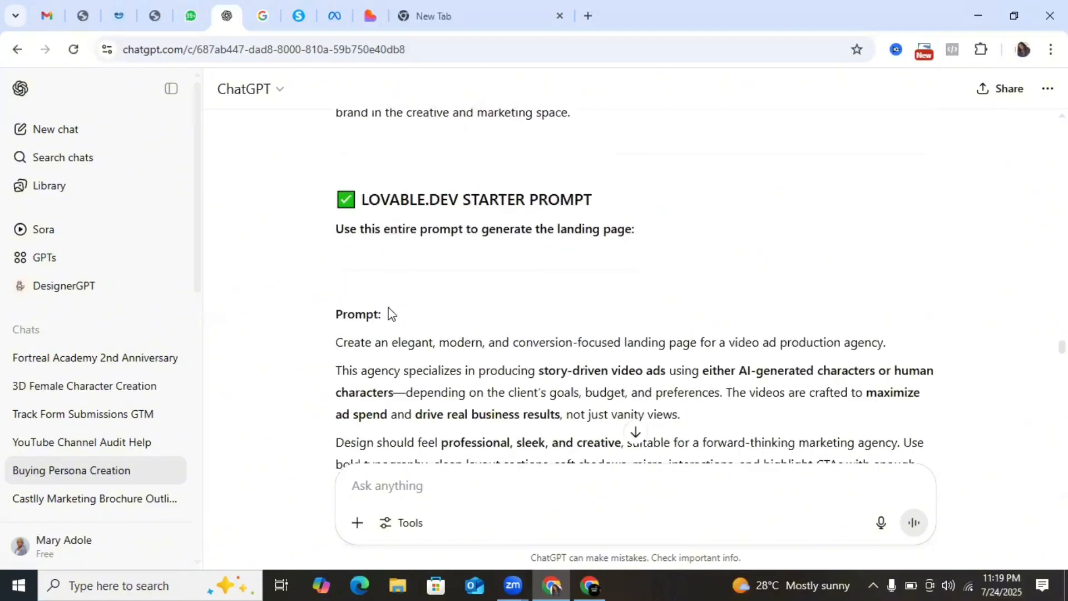
Read the Lovable.dev starter prompt from its introduction and design guidance through the start of the Solution Section
{"action": "scroll", "coordinate": [389, 306], "scroll_direction": "down", "scroll_amount": 2}
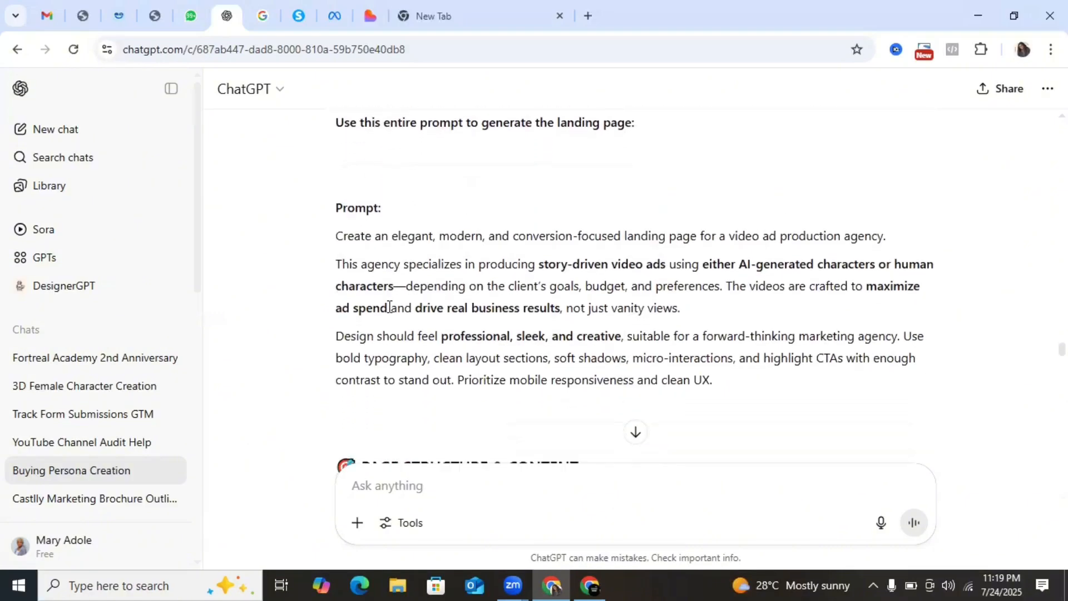
{"action": "scroll", "coordinate": [389, 307], "scroll_direction": "down", "scroll_amount": 1}
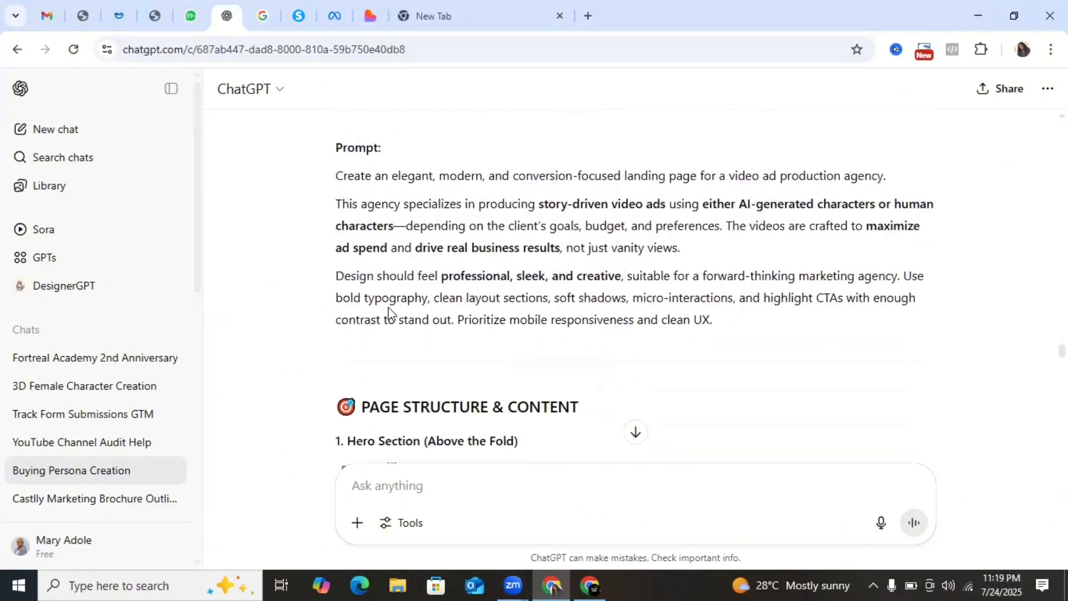
{"action": "scroll", "coordinate": [389, 313], "scroll_direction": "up", "scroll_amount": 1}
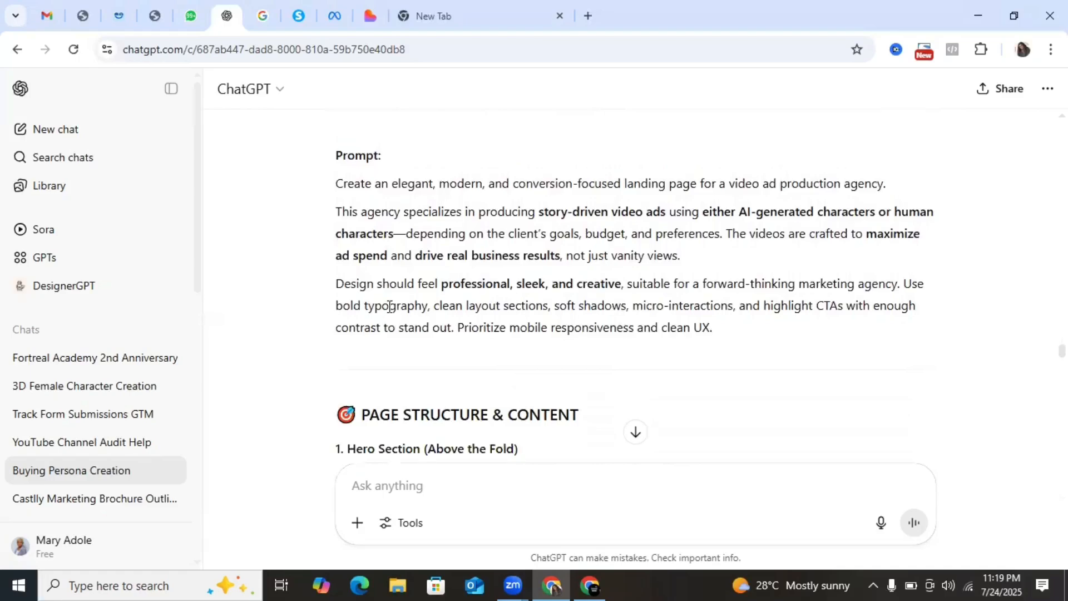
{"action": "scroll", "coordinate": [389, 313], "scroll_direction": "down", "scroll_amount": 1}
{"action": "scroll", "coordinate": [389, 313], "scroll_direction": "up", "scroll_amount": 10}
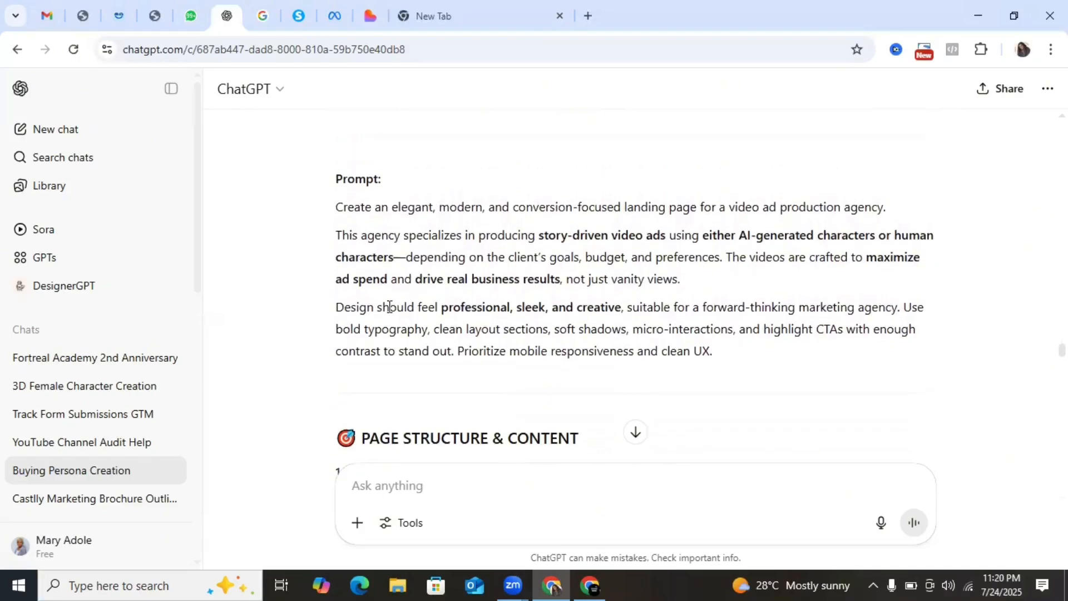
{"action": "scroll", "coordinate": [389, 314], "scroll_direction": "down", "scroll_amount": 1}
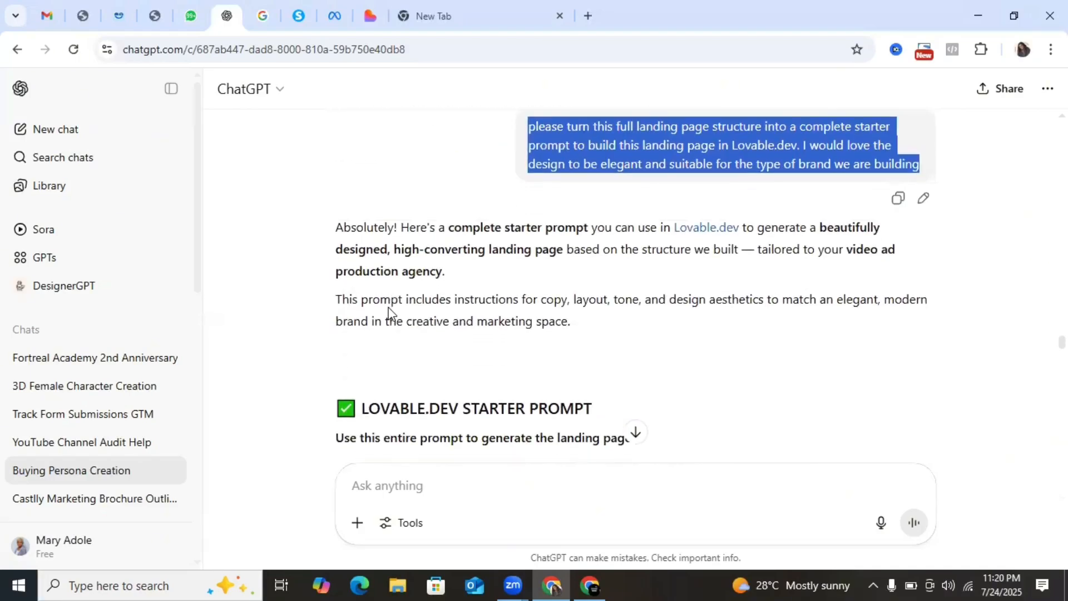
{"action": "scroll", "coordinate": [389, 313], "scroll_direction": "down", "scroll_amount": 1}
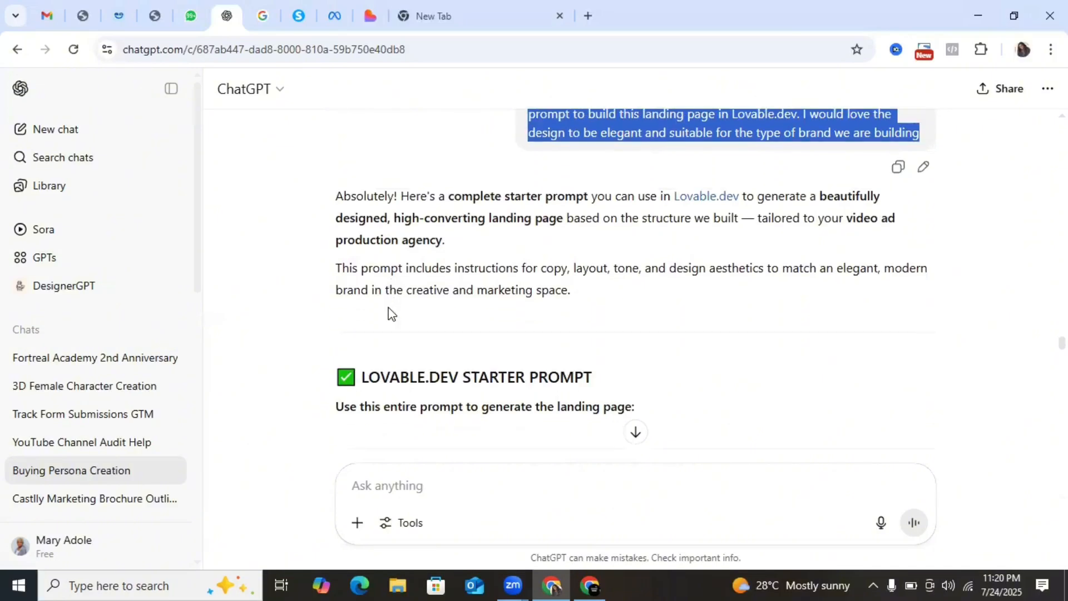
{"action": "scroll", "coordinate": [388, 313], "scroll_direction": "down", "scroll_amount": 10}
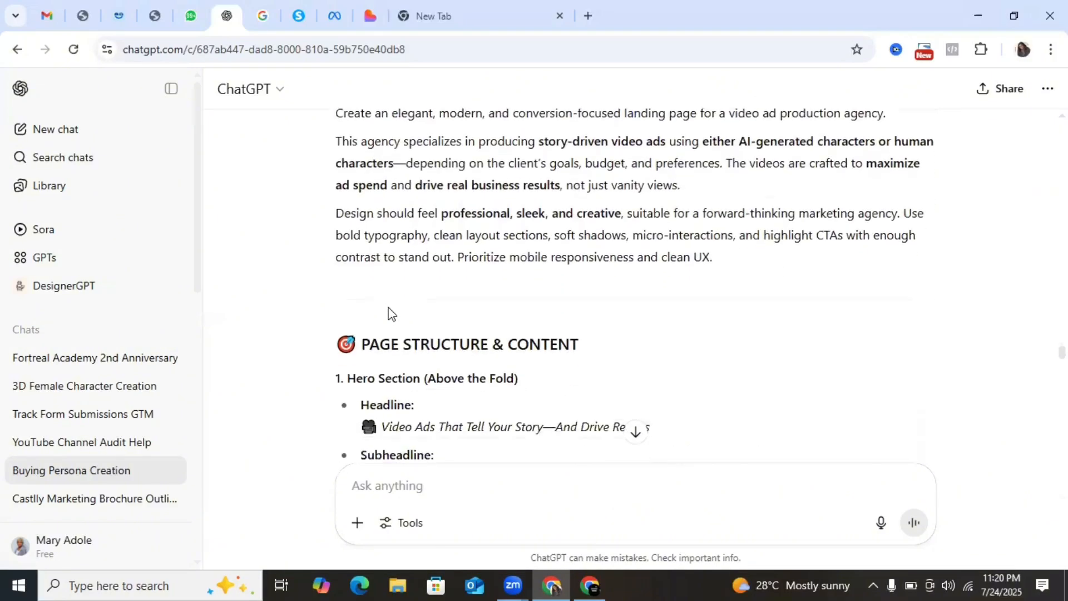
{"action": "scroll", "coordinate": [389, 313], "scroll_direction": "down", "scroll_amount": 3}
{"action": "scroll", "coordinate": [389, 306], "scroll_direction": "down", "scroll_amount": 9}
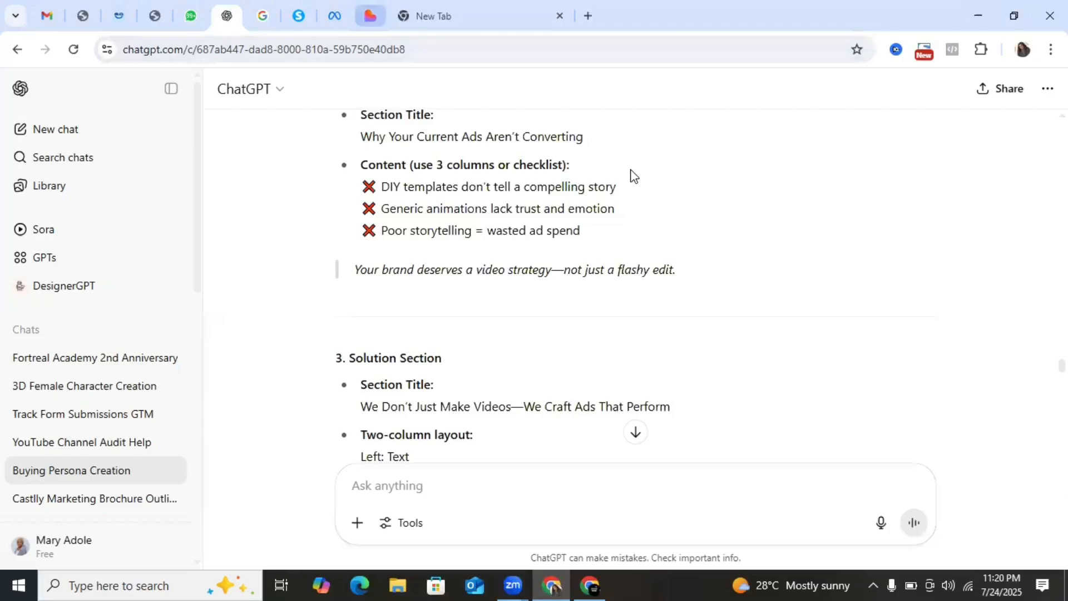
Search Google for "lovable ai" in the new browser tab and open the Lovable website
{"action": "left_click", "coordinate": [370, 16]}
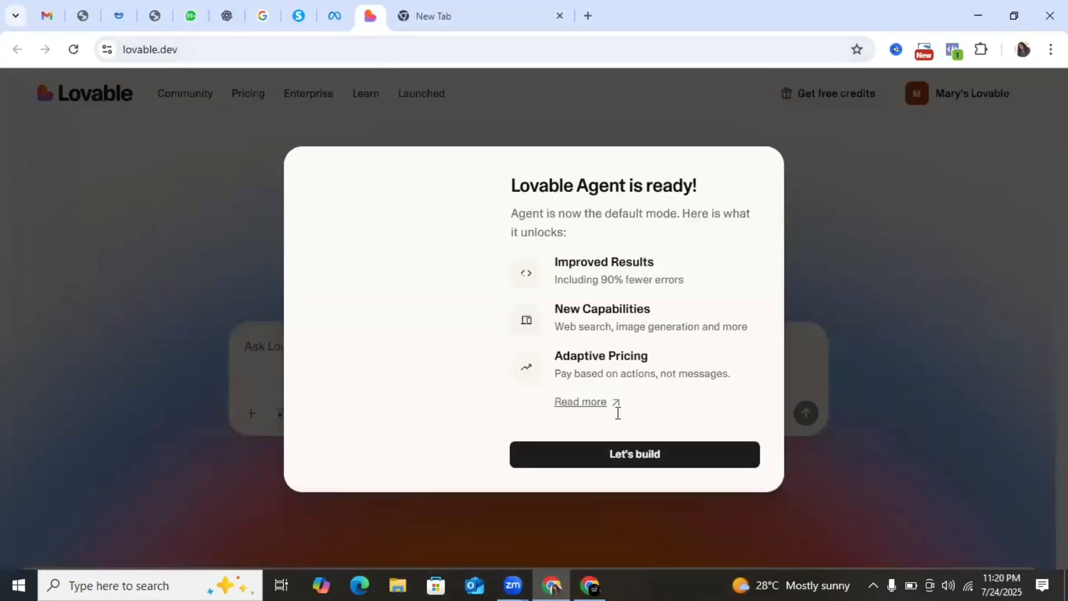
{"action": "key", "text": "ctrl+Tab"}
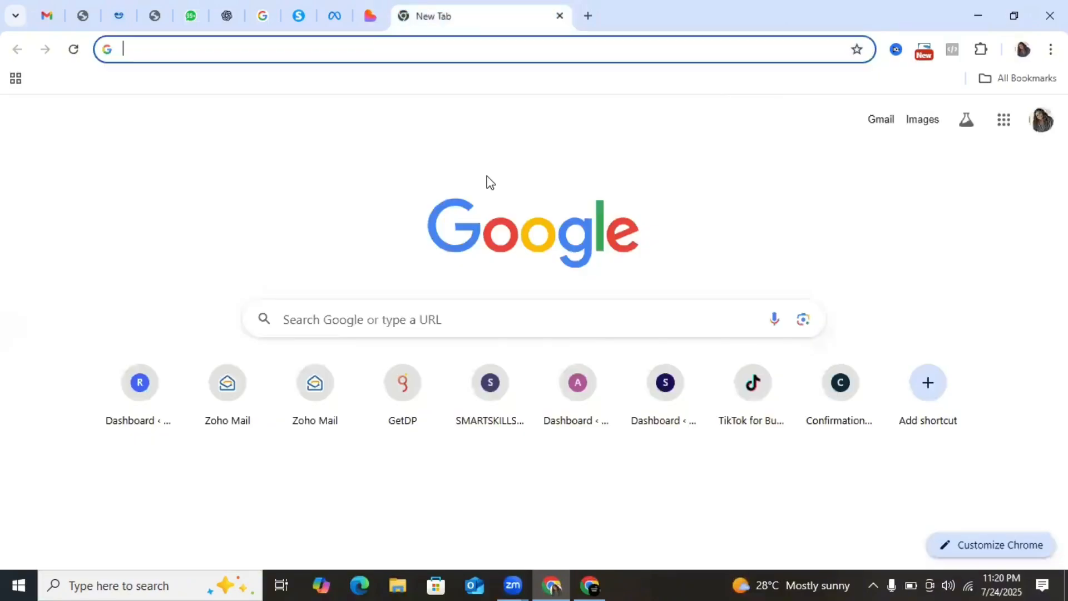
{"action": "left_click", "coordinate": [468, 331]}
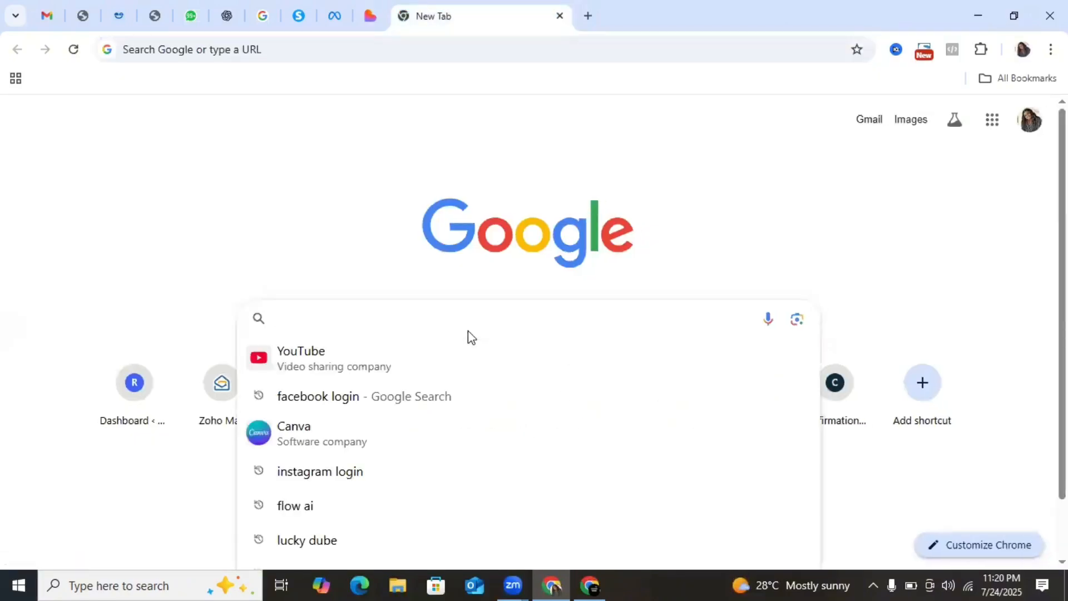
{"action": "type", "text": "lovable"}
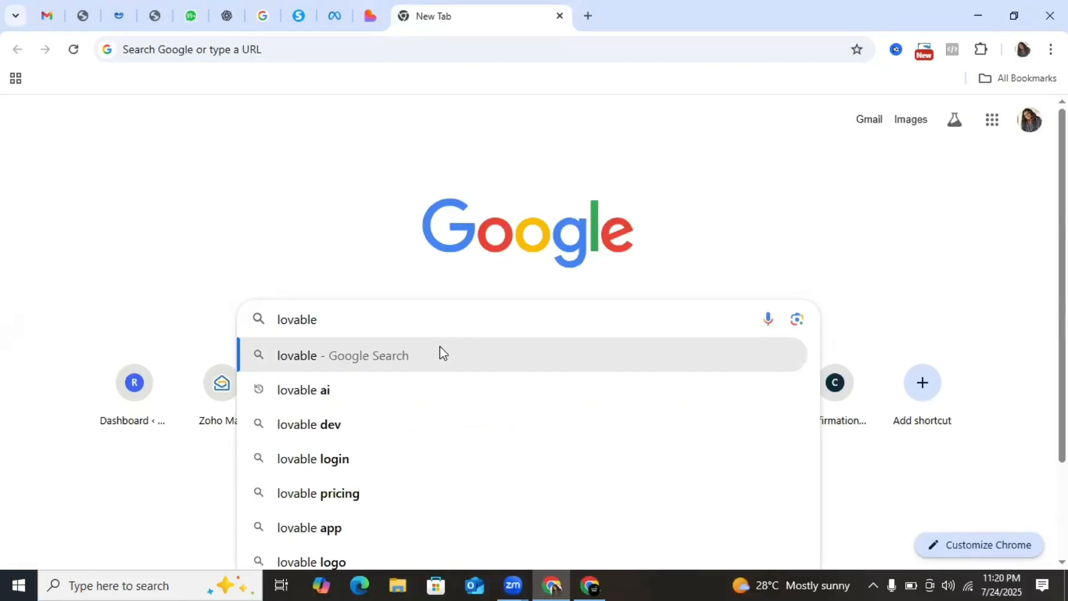
{"action": "left_click", "coordinate": [349, 394]}
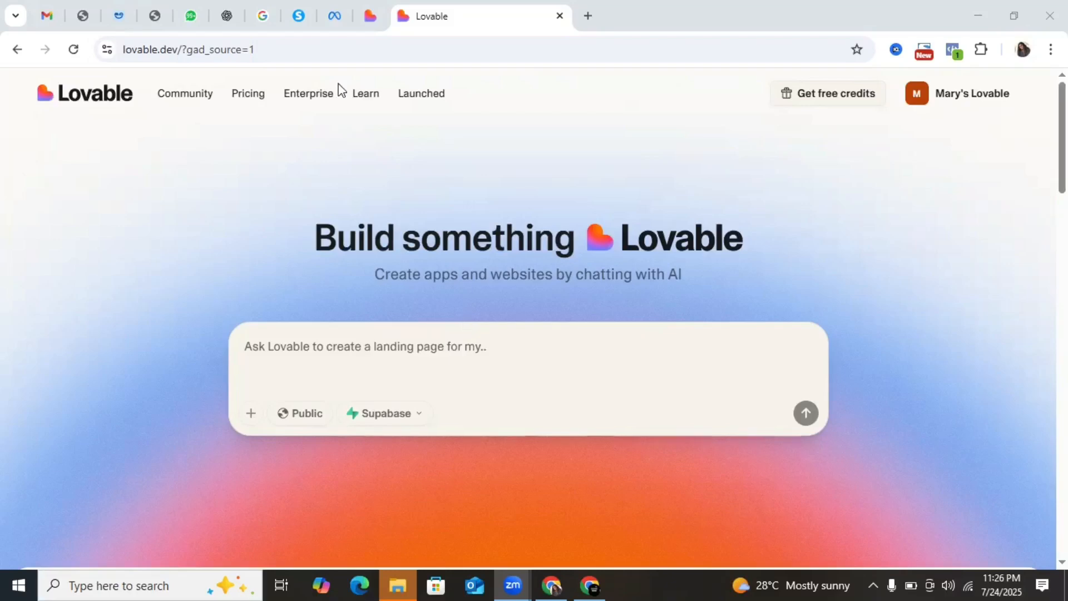
Return to the ChatGPT conversation and copy the starter prompt from "Create an elegant, modern" through the closing offer of design mockup suggestions
{"action": "left_click", "coordinate": [226, 15]}
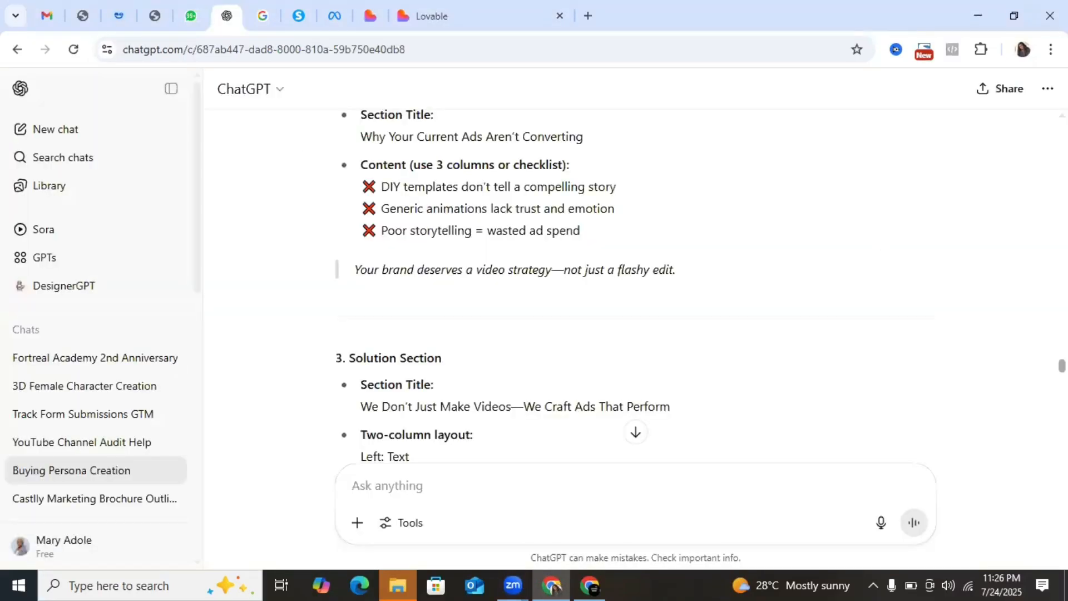
{"action": "scroll", "coordinate": [634, 284], "scroll_direction": "down", "scroll_amount": 6}
{"action": "scroll", "coordinate": [634, 284], "scroll_direction": "down", "scroll_amount": 20}
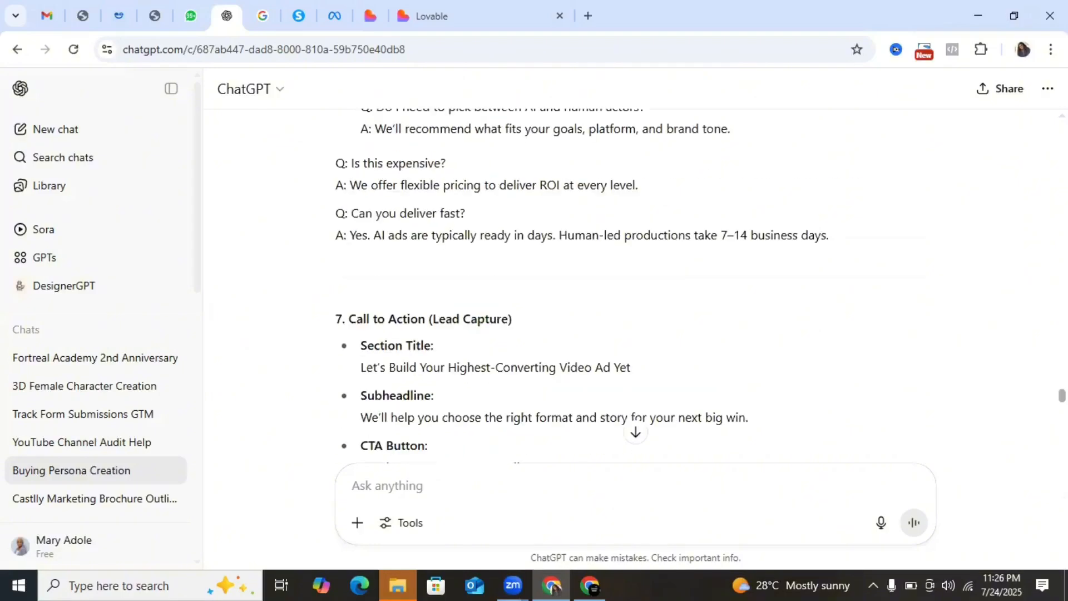
{"action": "scroll", "coordinate": [634, 284], "scroll_direction": "up", "scroll_amount": 20}
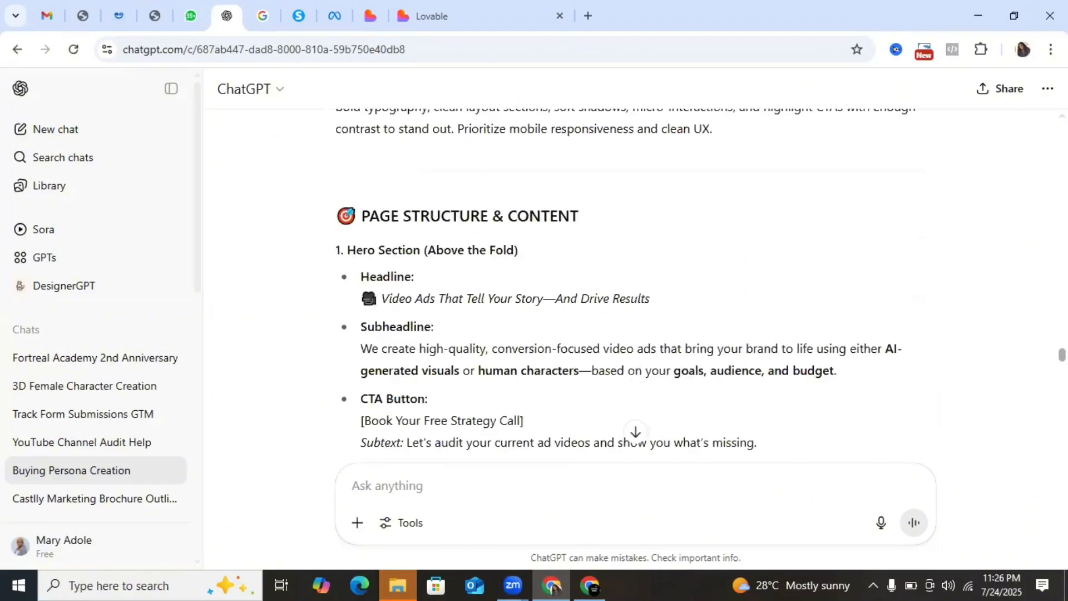
{"action": "scroll", "coordinate": [634, 284], "scroll_direction": "down", "scroll_amount": 20}
{"action": "scroll", "coordinate": [634, 283], "scroll_direction": "up", "scroll_amount": 16}
{"action": "scroll", "coordinate": [634, 284], "scroll_direction": "up", "scroll_amount": 15}
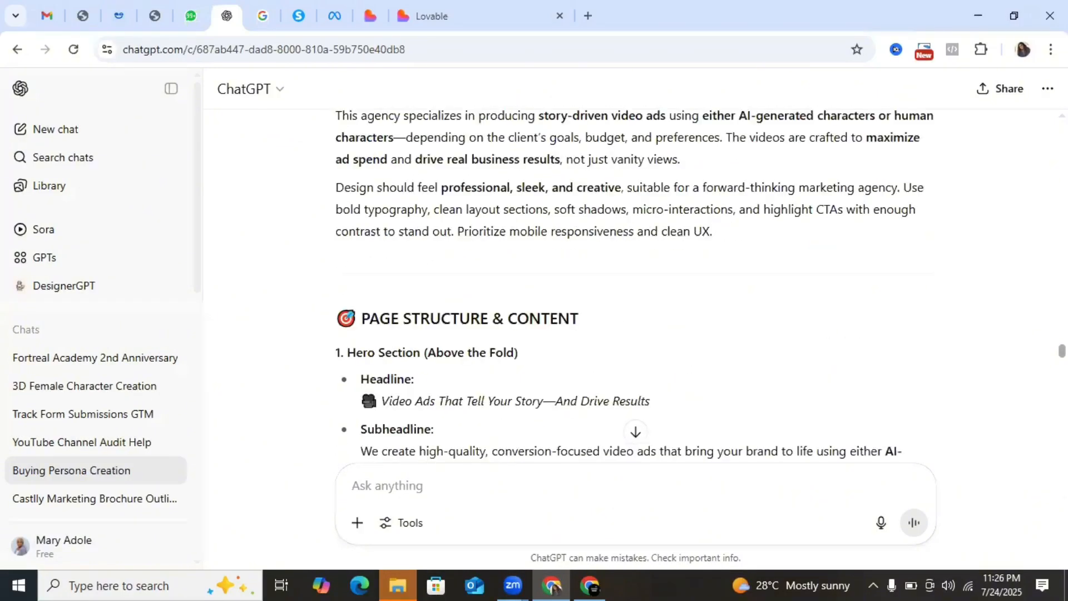
{"action": "scroll", "coordinate": [634, 283], "scroll_direction": "down", "scroll_amount": 9}
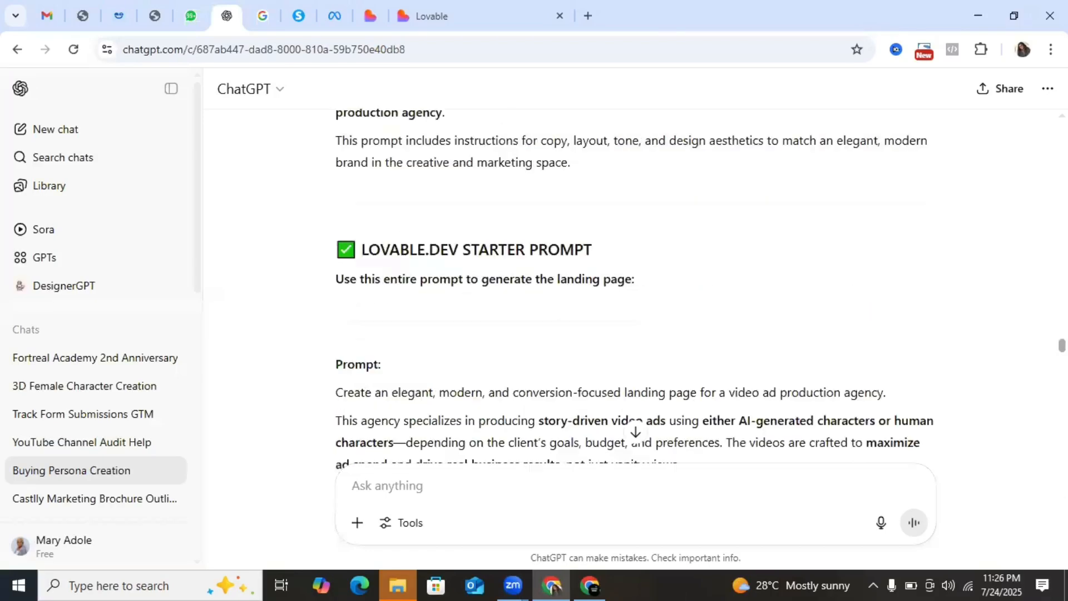
{"action": "scroll", "coordinate": [634, 283], "scroll_direction": "down", "scroll_amount": 1}
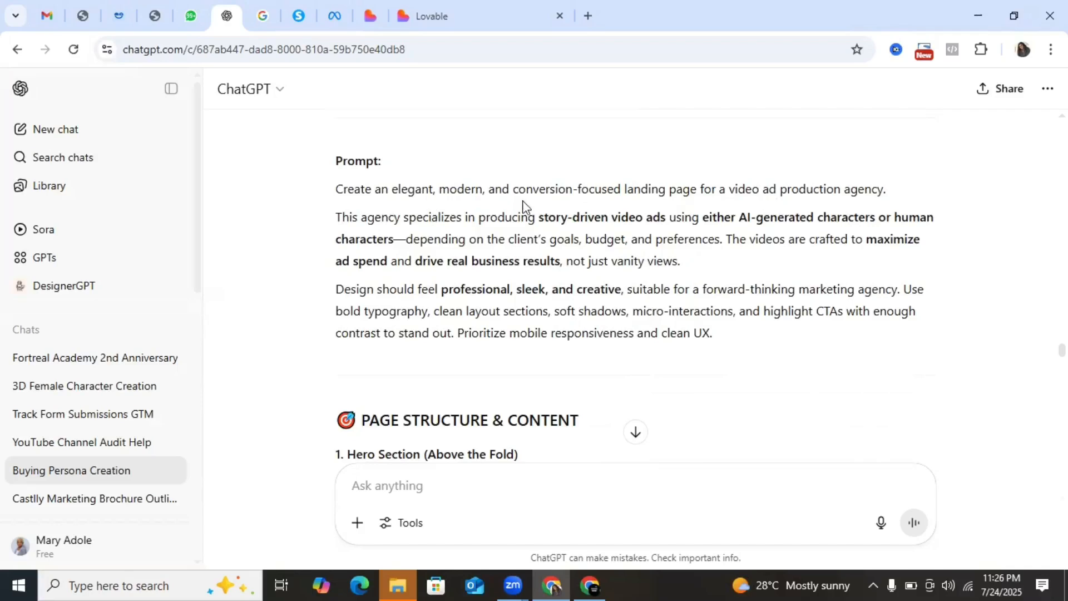
{"action": "left_click_drag", "start_coordinate": [337, 191], "coordinate": [690, 224]}
{"action": "left_click_drag", "start_coordinate": [646, 135], "coordinate": [795, 162]}
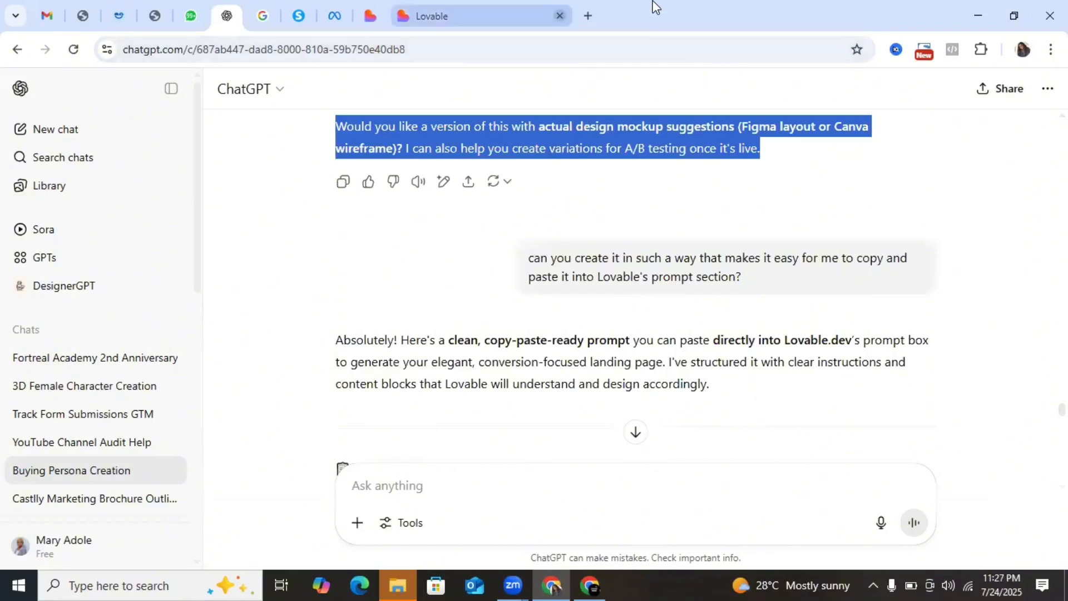
Switch to the Lovable homepage and paste the copied starter prompt into its prompt box
{"action": "left_click", "coordinate": [479, 16]}
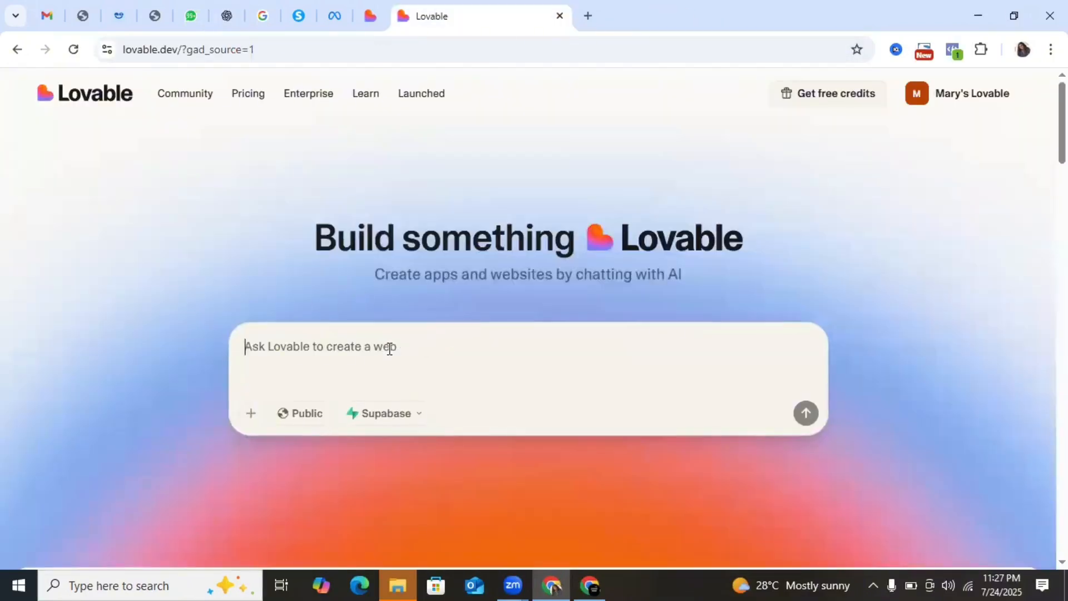
{"action": "left_click", "coordinate": [389, 349]}
{"action": "key", "text": "ctrl+v"}
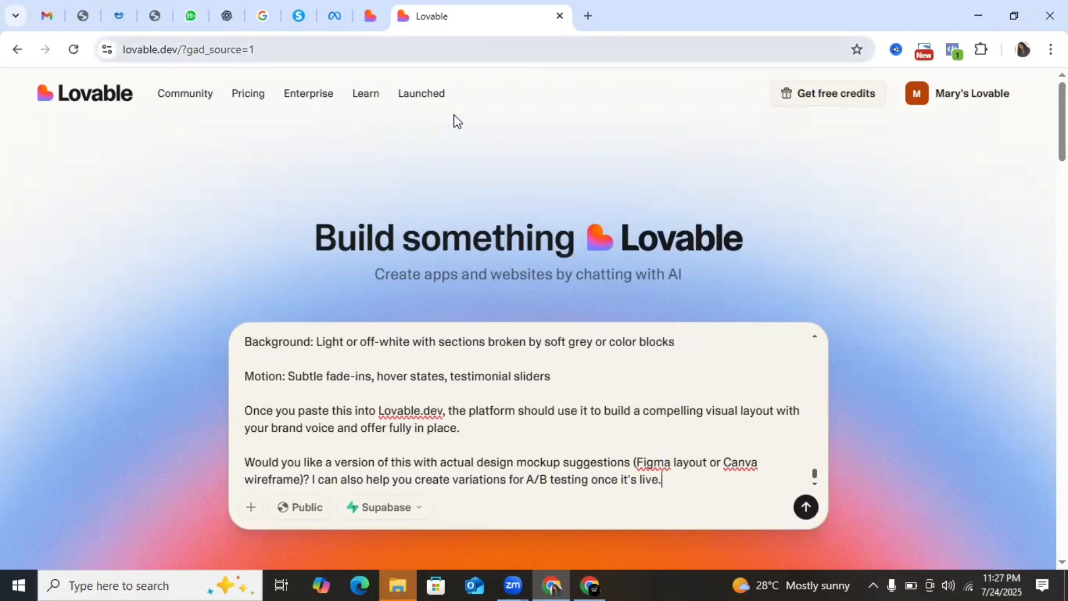
Switch to the other open Lovable page, dismiss the Lovable Agent announcement, and browse the workspace and community projects
{"action": "left_click", "coordinate": [370, 17]}
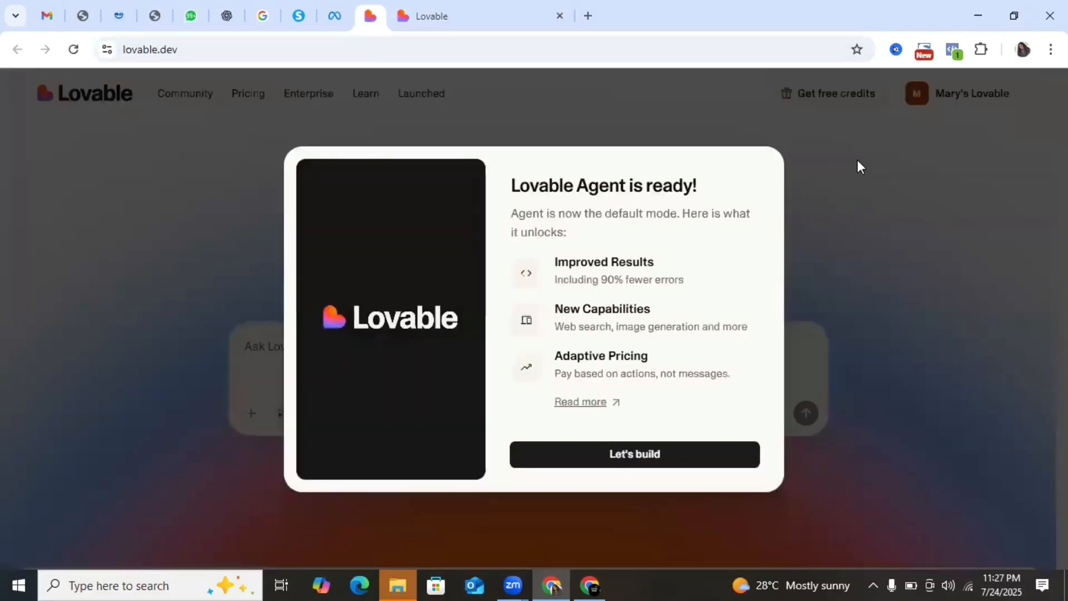
{"action": "left_click", "coordinate": [857, 159]}
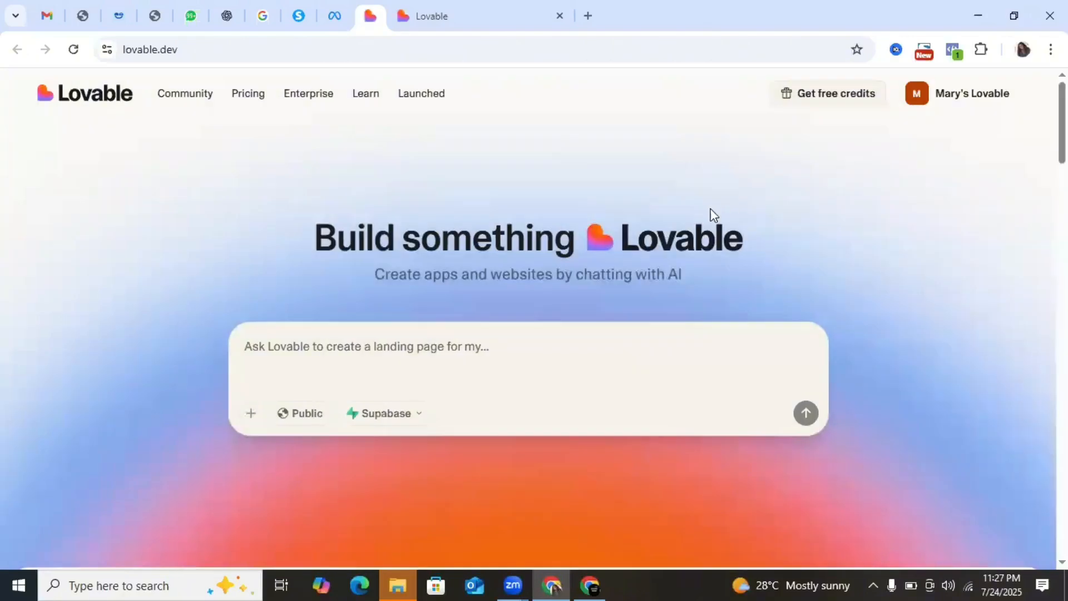
{"action": "scroll", "coordinate": [484, 219], "scroll_direction": "down", "scroll_amount": 8}
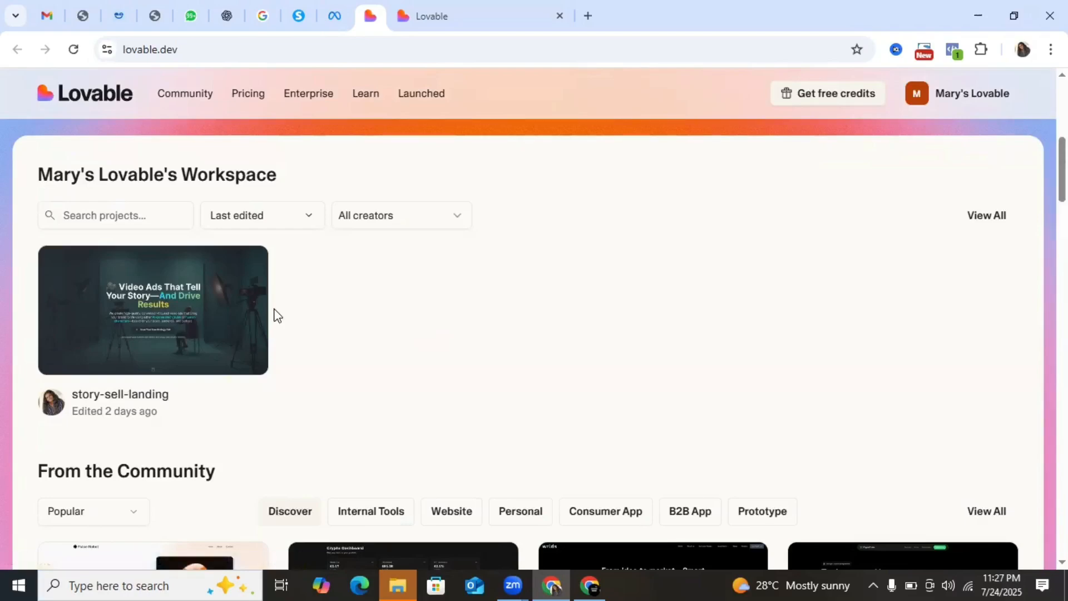
{"action": "scroll", "coordinate": [150, 314], "scroll_direction": "down", "scroll_amount": 5}
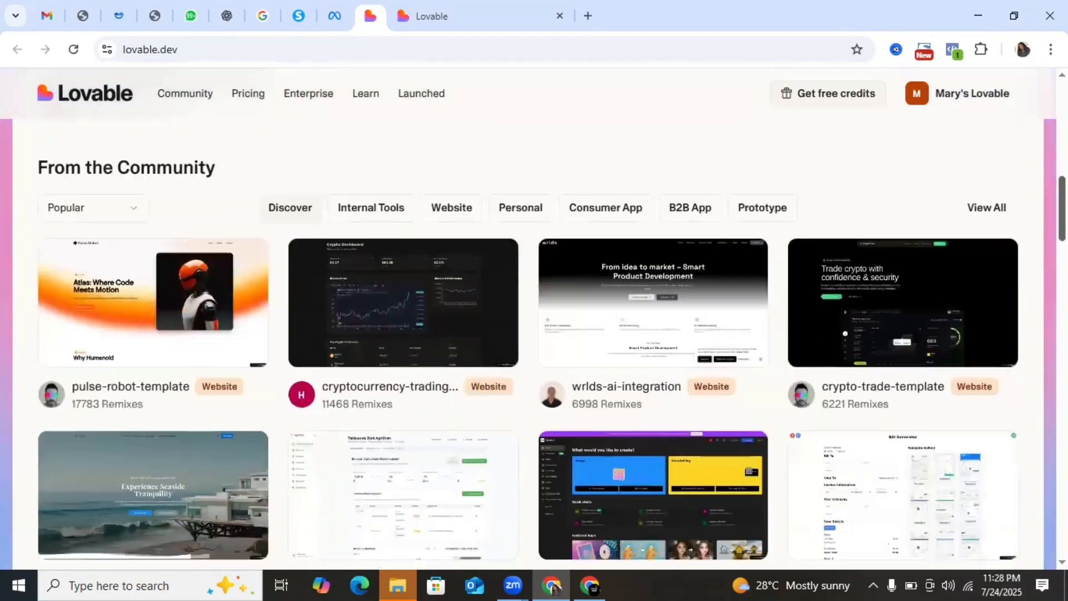
{"action": "scroll", "coordinate": [534, 344], "scroll_direction": "down", "scroll_amount": 4}
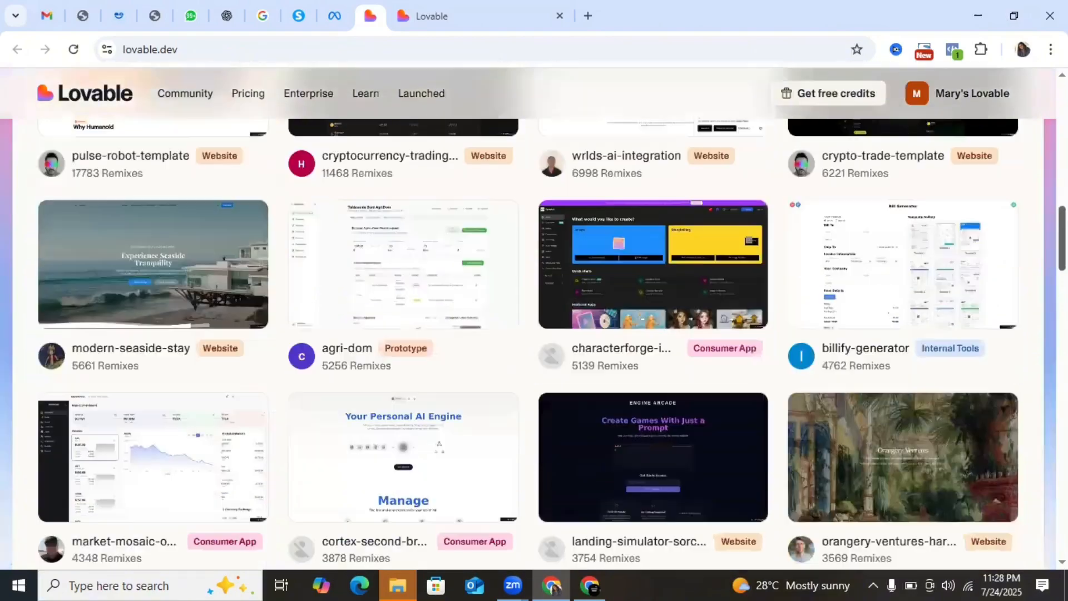
{"action": "scroll", "coordinate": [534, 345], "scroll_direction": "down", "scroll_amount": 7}
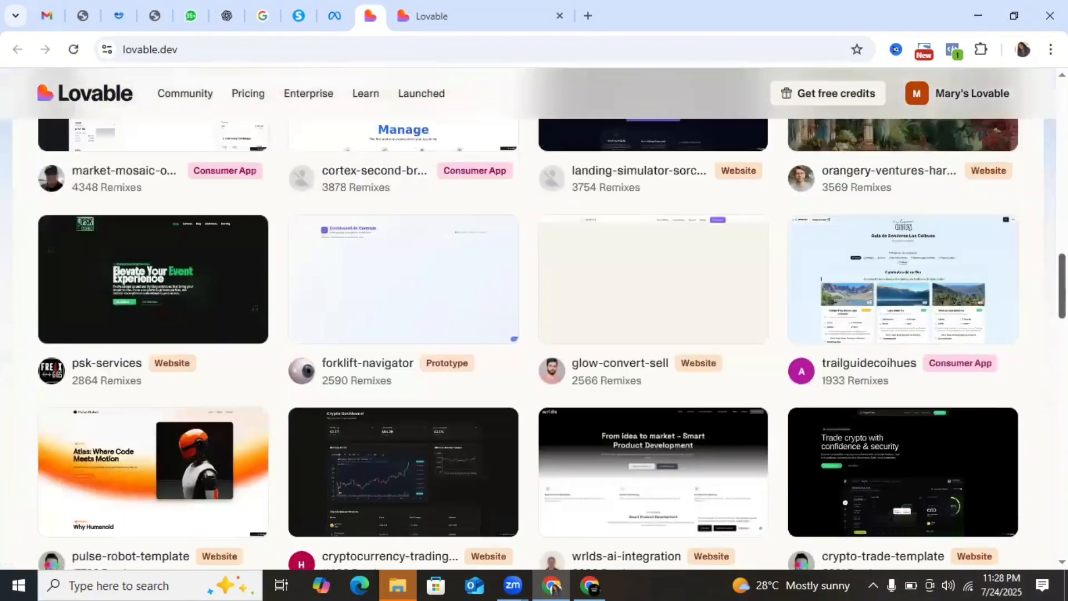
{"action": "scroll", "coordinate": [533, 345], "scroll_direction": "down", "scroll_amount": 9}
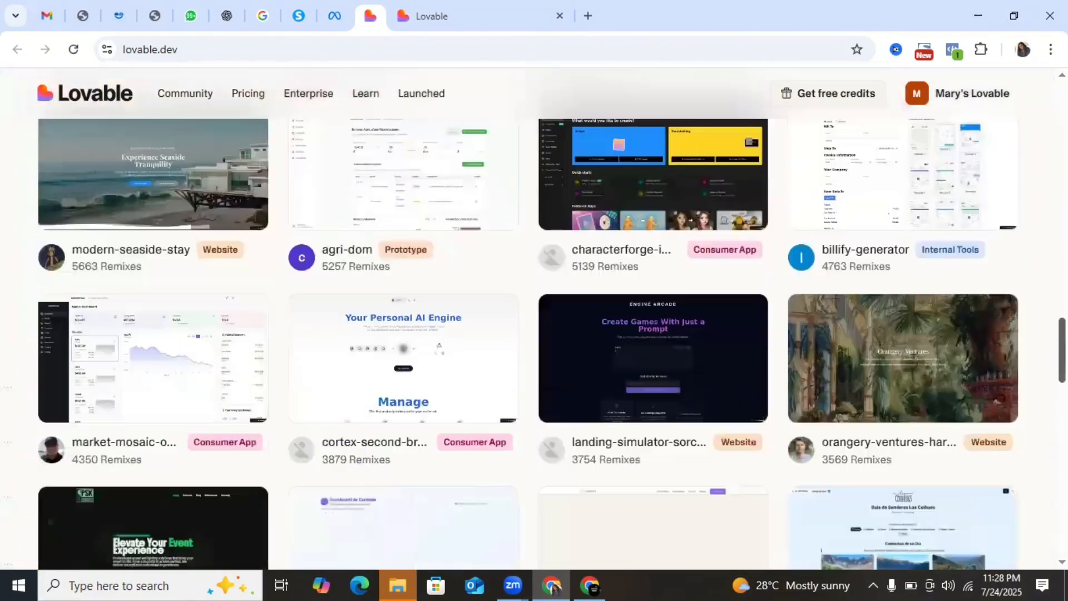
{"action": "scroll", "coordinate": [534, 345], "scroll_direction": "down", "scroll_amount": 8}
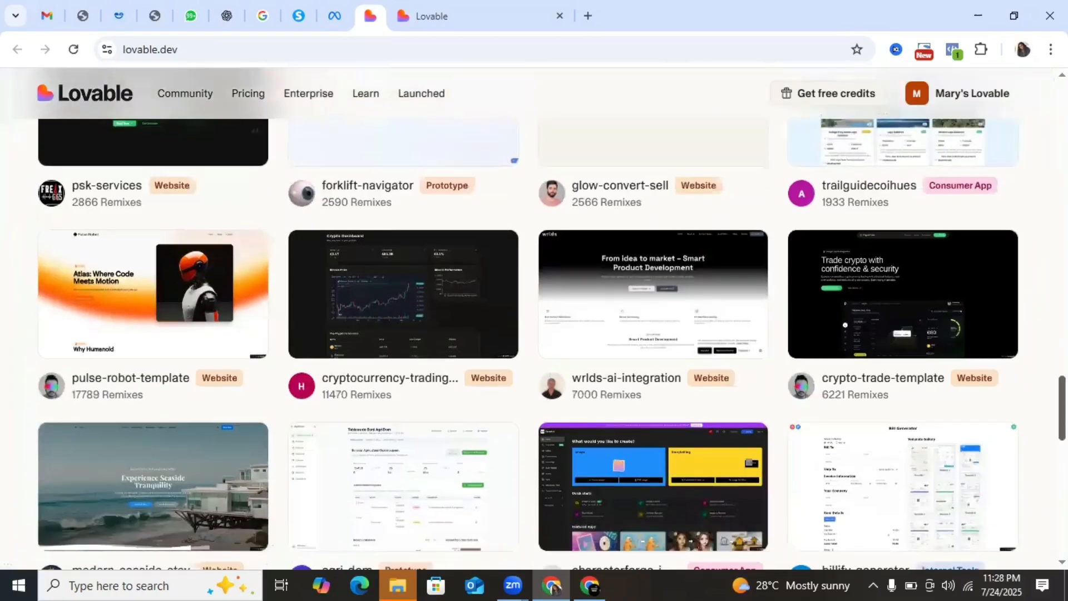
{"action": "scroll", "coordinate": [534, 344], "scroll_direction": "down", "scroll_amount": 9}
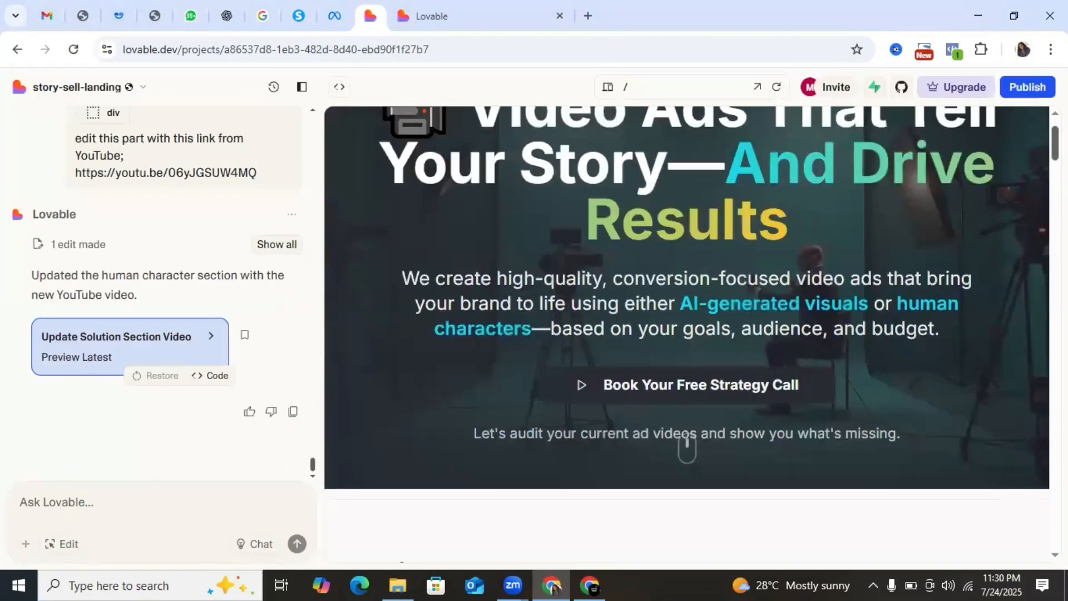
Review the generated landing page from the hero through the sample videos, trust points and case studies to the closing call to action
{"action": "scroll", "coordinate": [689, 334], "scroll_direction": "down", "scroll_amount": 7}
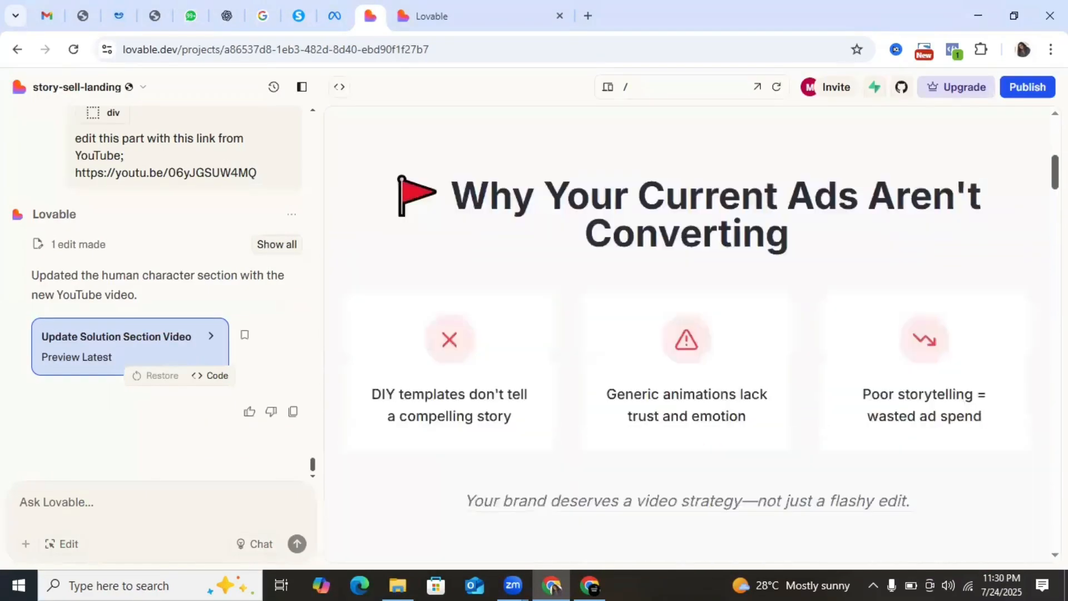
{"action": "scroll", "coordinate": [690, 334], "scroll_direction": "up", "scroll_amount": 8}
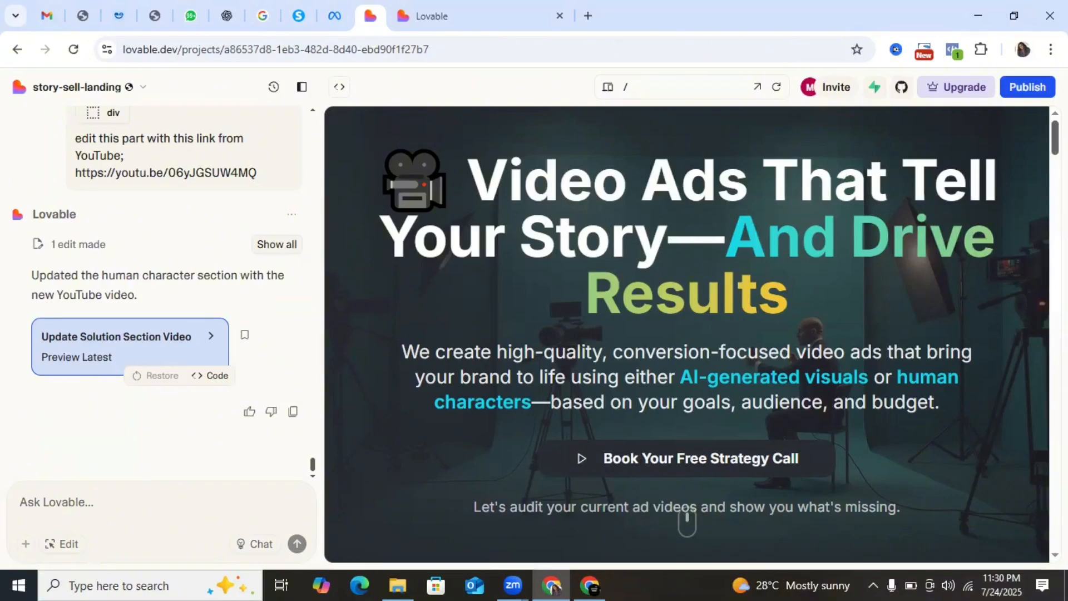
{"action": "scroll", "coordinate": [687, 333], "scroll_direction": "down", "scroll_amount": 4}
{"action": "scroll", "coordinate": [687, 334], "scroll_direction": "up", "scroll_amount": 4}
{"action": "scroll", "coordinate": [687, 333], "scroll_direction": "down", "scroll_amount": 15}
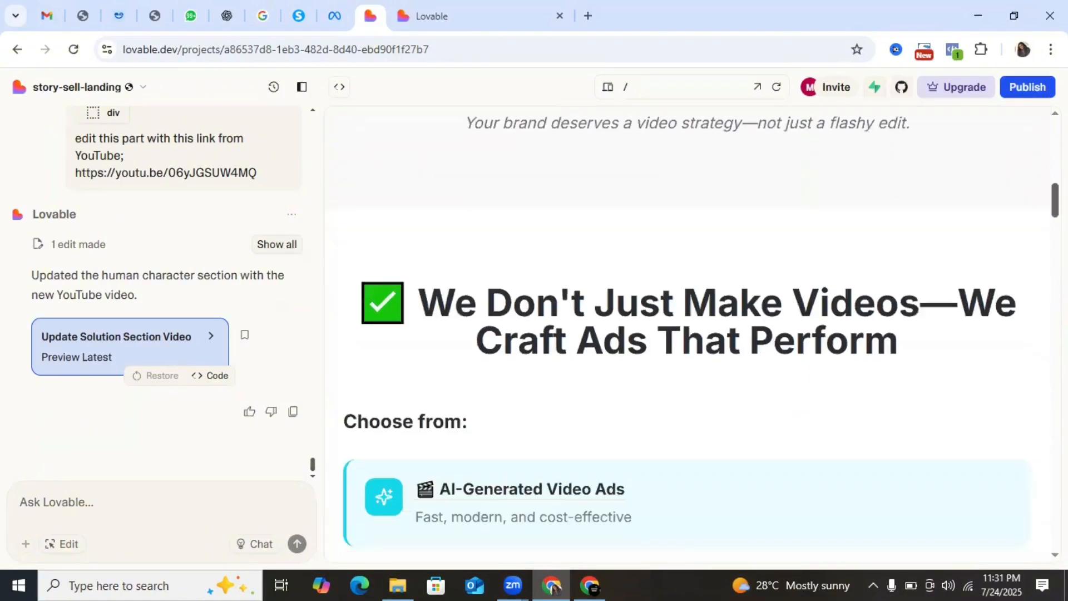
{"action": "scroll", "coordinate": [687, 334], "scroll_direction": "down", "scroll_amount": 17}
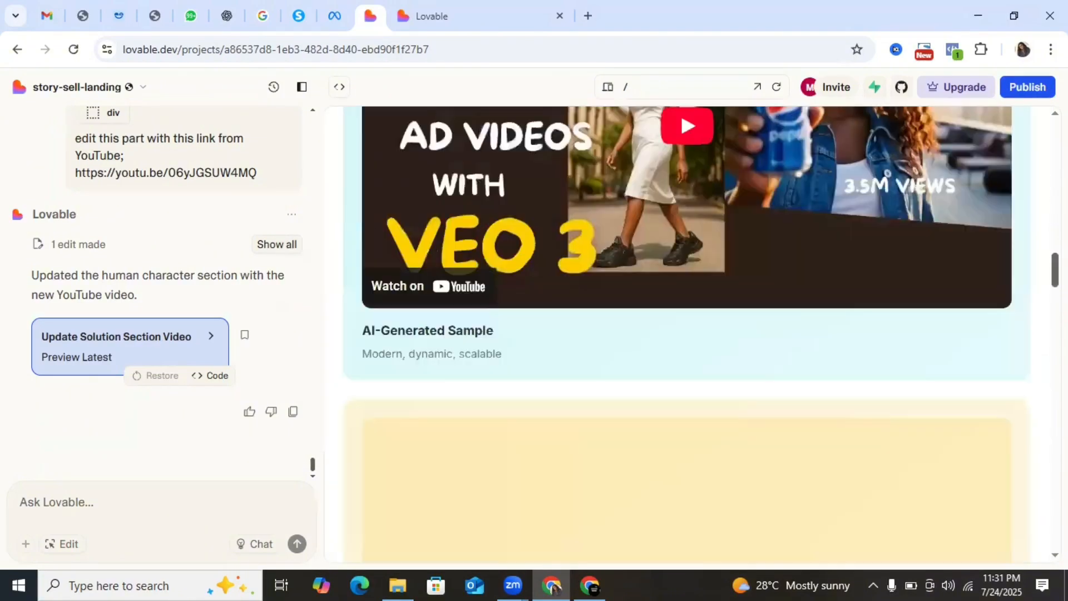
{"action": "scroll", "coordinate": [1030, 334], "scroll_direction": "down", "scroll_amount": 12}
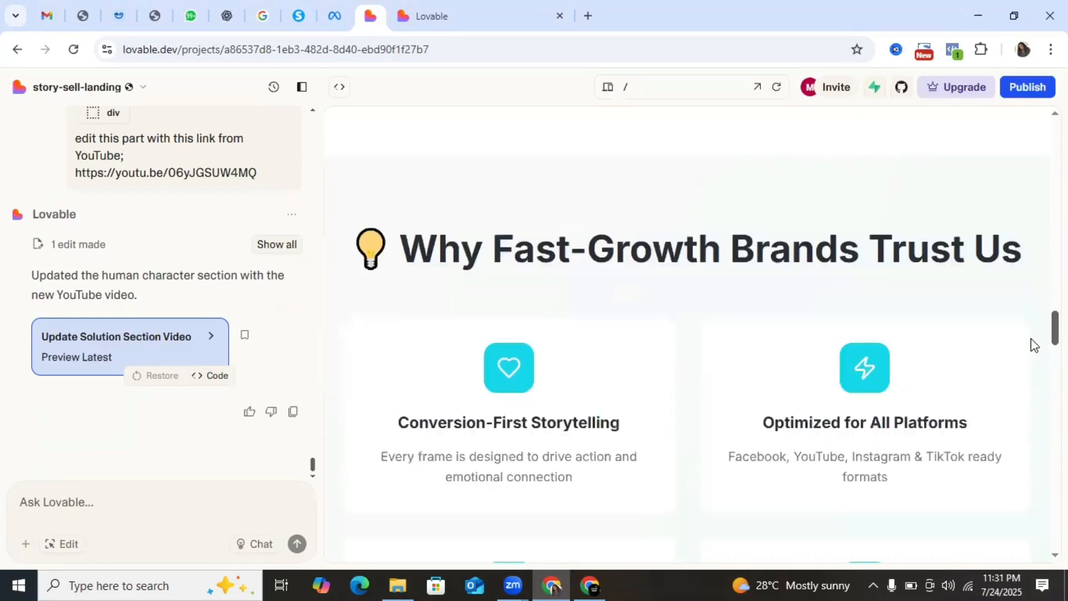
{"action": "scroll", "coordinate": [1030, 339], "scroll_direction": "down", "scroll_amount": 12}
{"action": "scroll", "coordinate": [1023, 395], "scroll_direction": "up", "scroll_amount": 8}
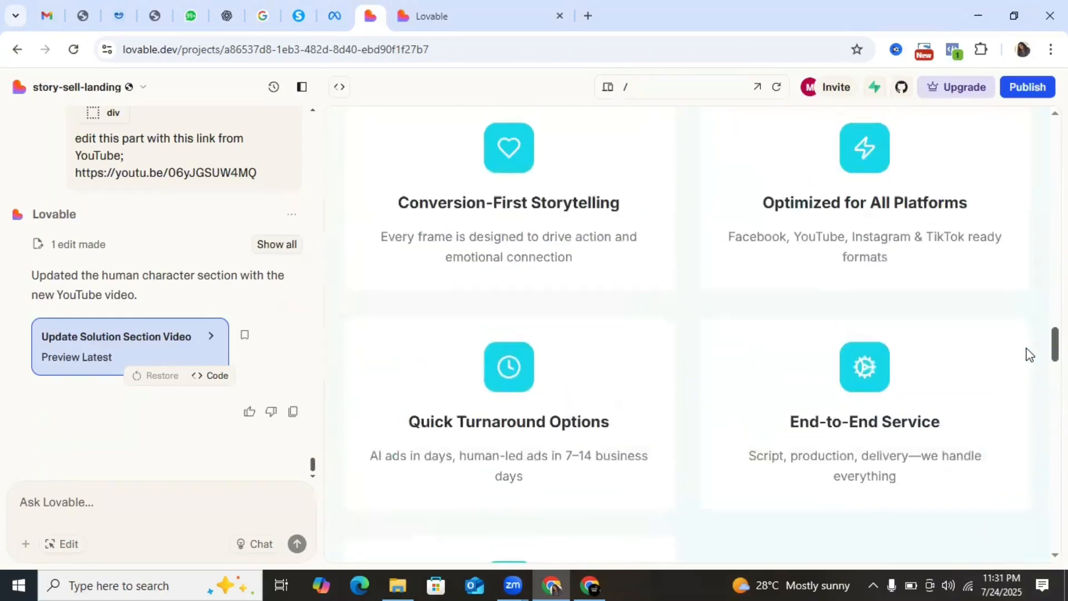
{"action": "scroll", "coordinate": [1030, 351], "scroll_direction": "up", "scroll_amount": 7}
{"action": "scroll", "coordinate": [1030, 339], "scroll_direction": "down", "scroll_amount": 4}
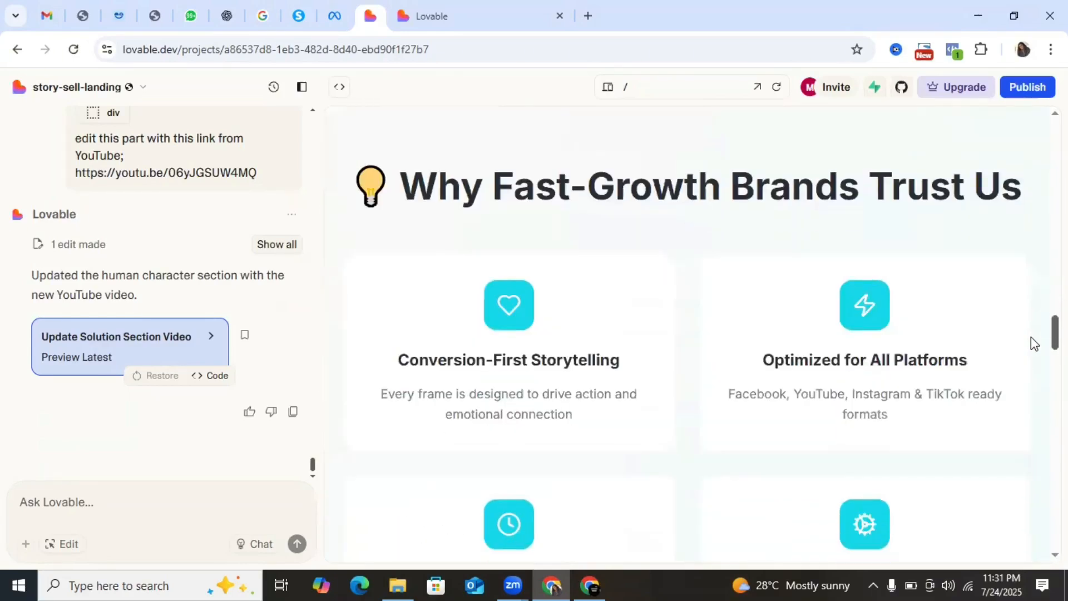
{"action": "scroll", "coordinate": [1030, 338], "scroll_direction": "down", "scroll_amount": 10}
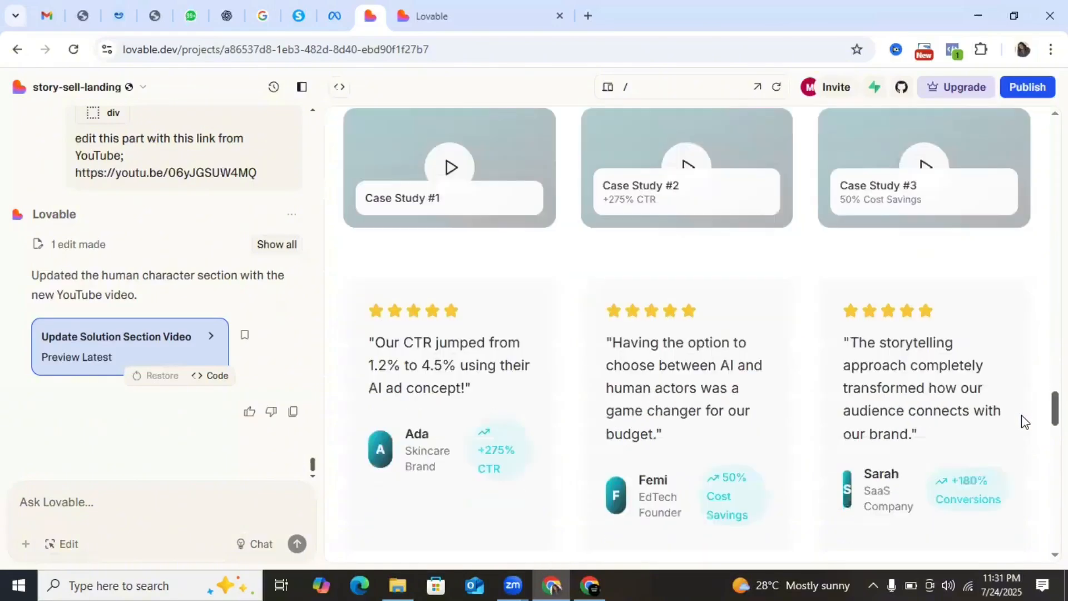
{"action": "scroll", "coordinate": [1025, 421], "scroll_direction": "down", "scroll_amount": 10}
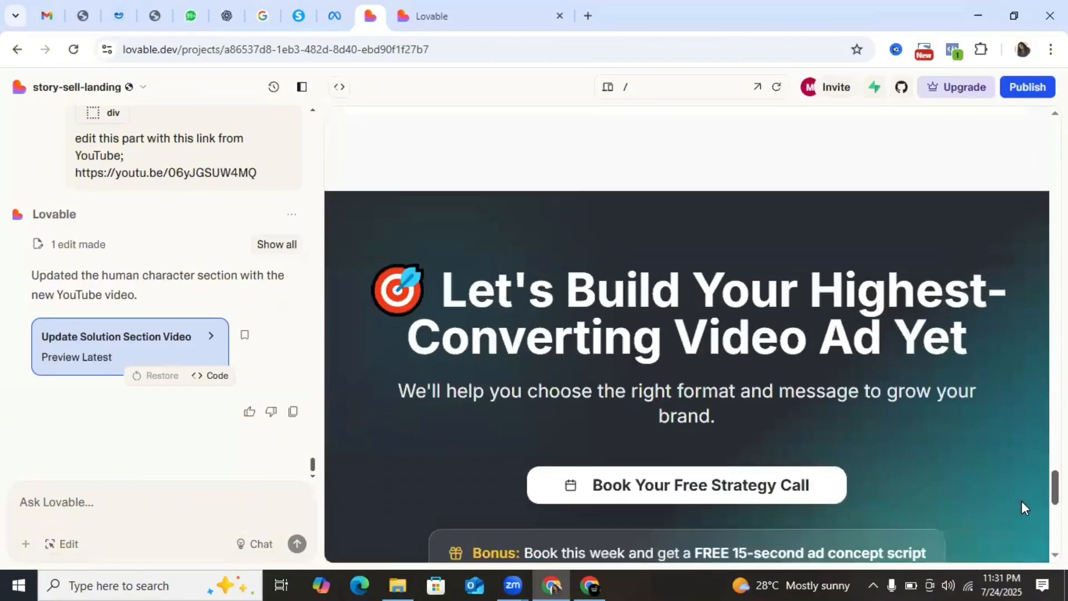
{"action": "left_click_drag", "start_coordinate": [1021, 500], "coordinate": [1025, 128]}
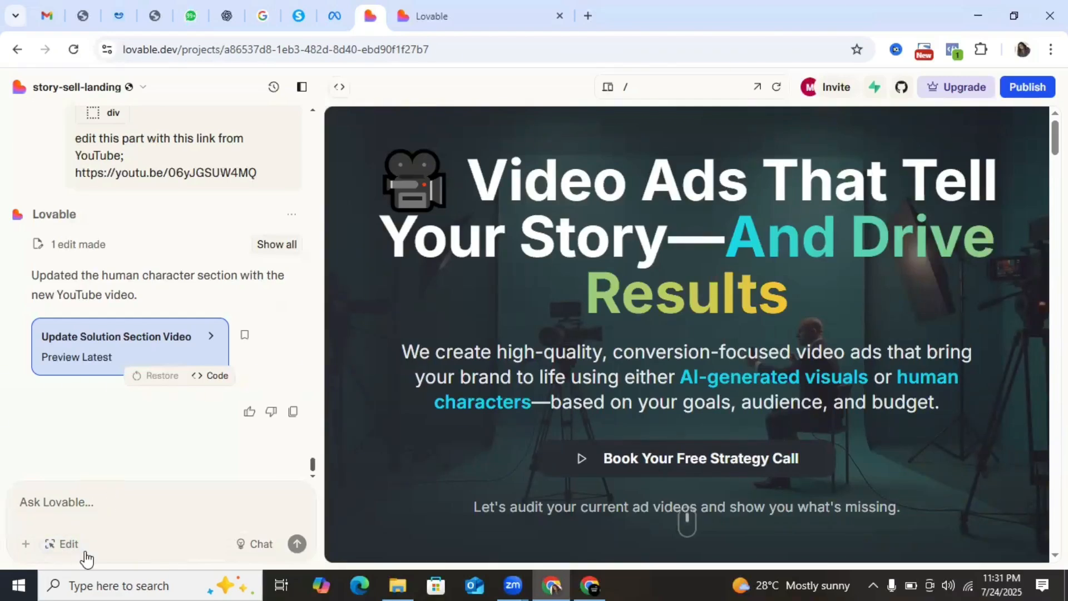
Turn on visual editing for the page and select the block containing the AI-generated sample video
{"action": "left_click", "coordinate": [61, 547]}
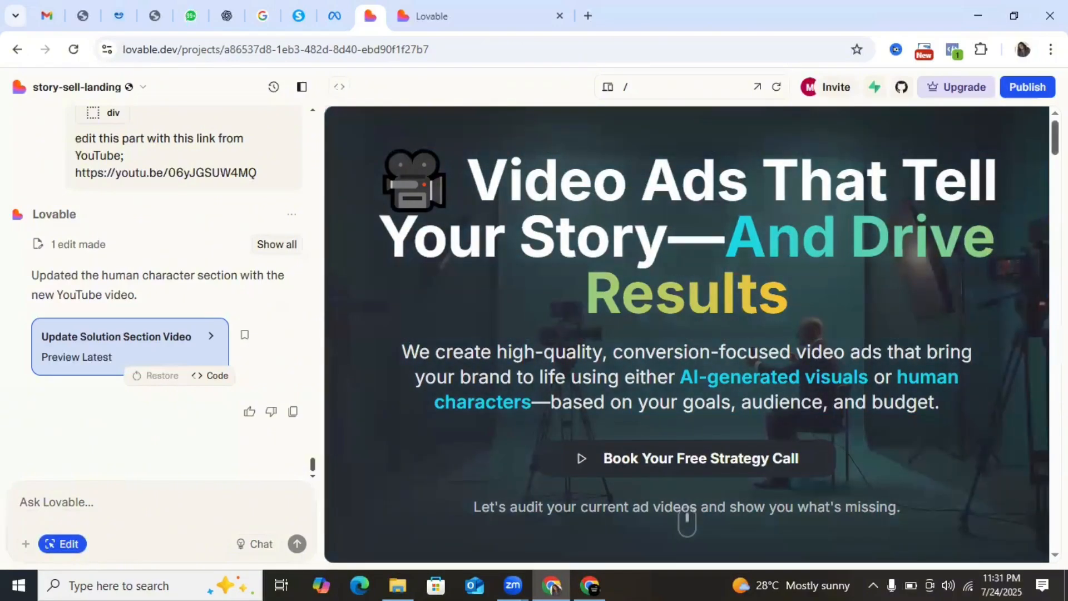
{"action": "scroll", "coordinate": [686, 334], "scroll_direction": "down", "scroll_amount": 10}
{"action": "scroll", "coordinate": [687, 333], "scroll_direction": "down", "scroll_amount": 15}
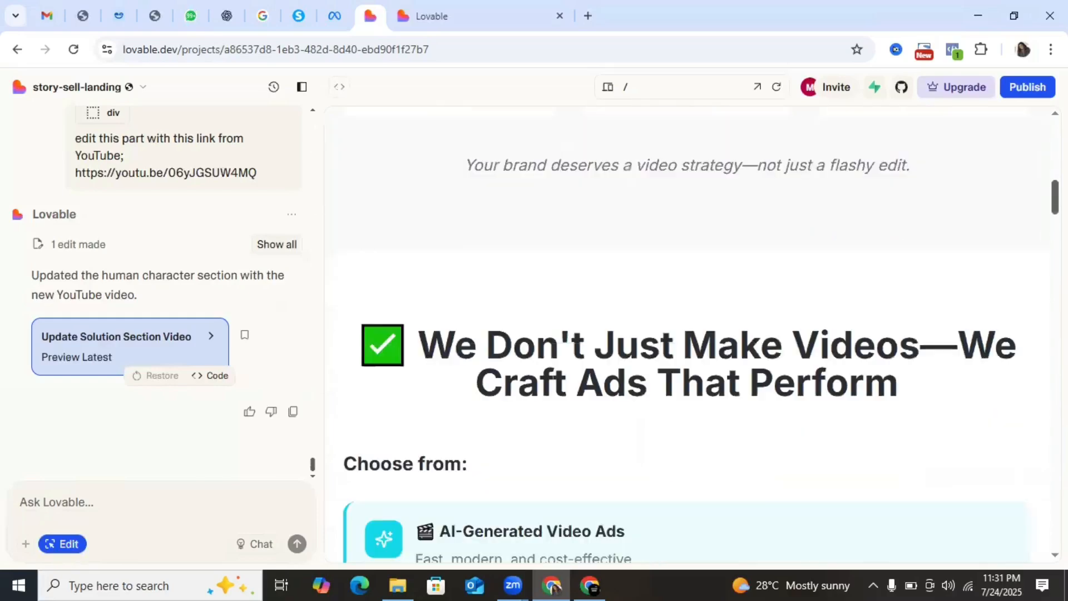
{"action": "scroll", "coordinate": [867, 276], "scroll_direction": "up", "scroll_amount": 4}
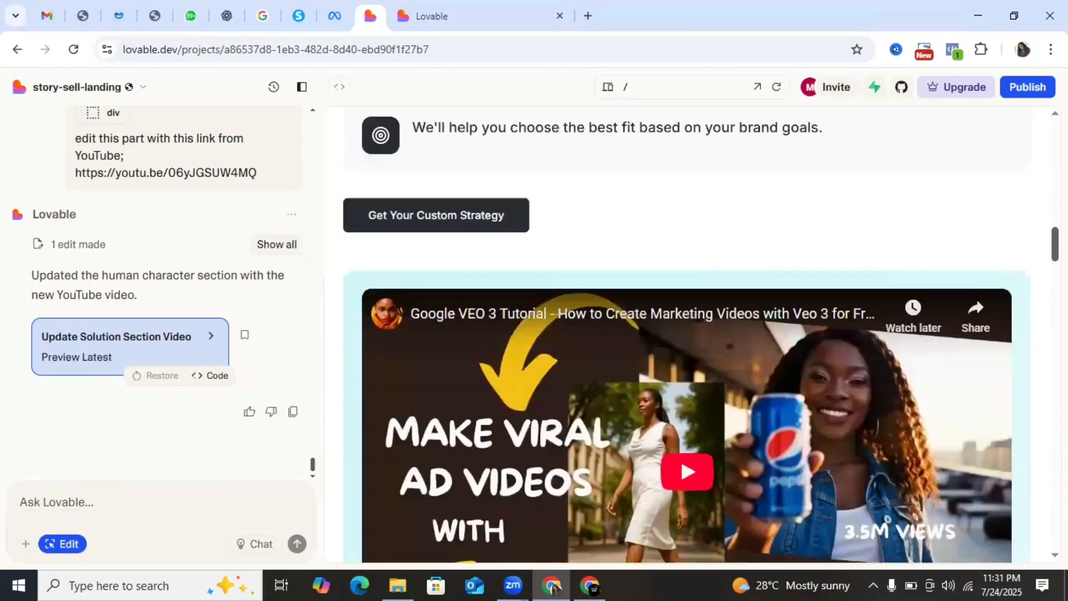
{"action": "scroll", "coordinate": [867, 275], "scroll_direction": "down", "scroll_amount": 2}
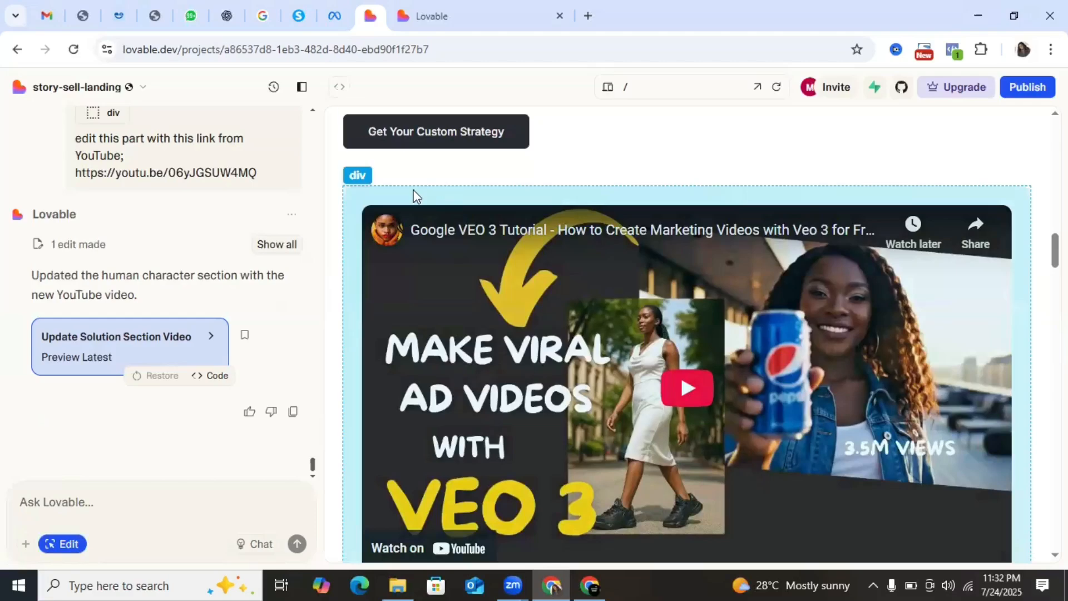
{"action": "left_click", "coordinate": [409, 192]}
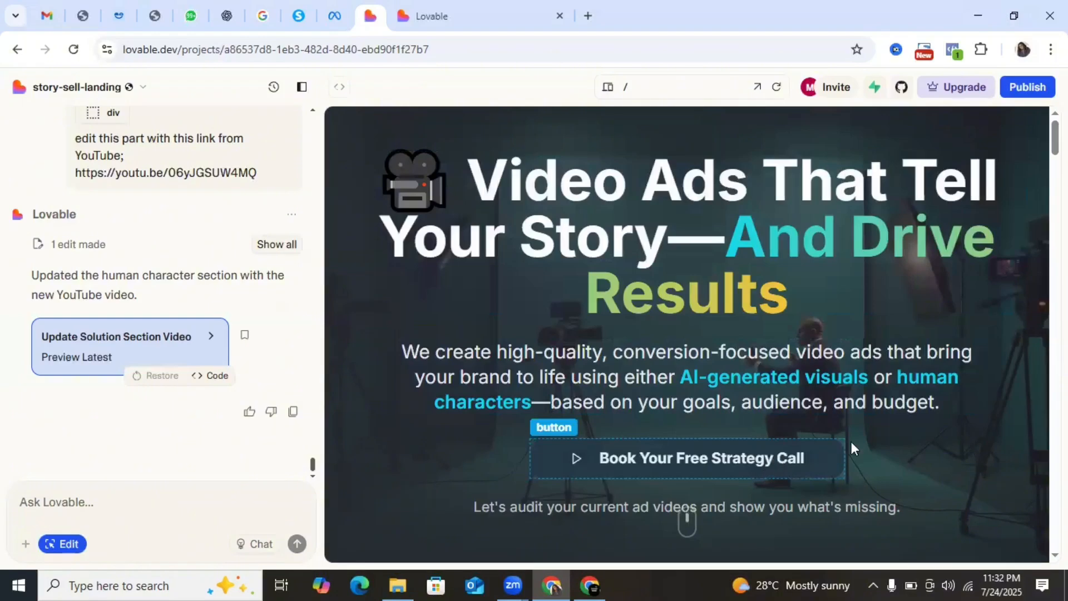
Select the hero's "Book Your Free Strategy Call" button for quick changes, and select the Case Study #2 card under "Proof That Story Sells"
{"action": "left_click", "coordinate": [695, 453]}
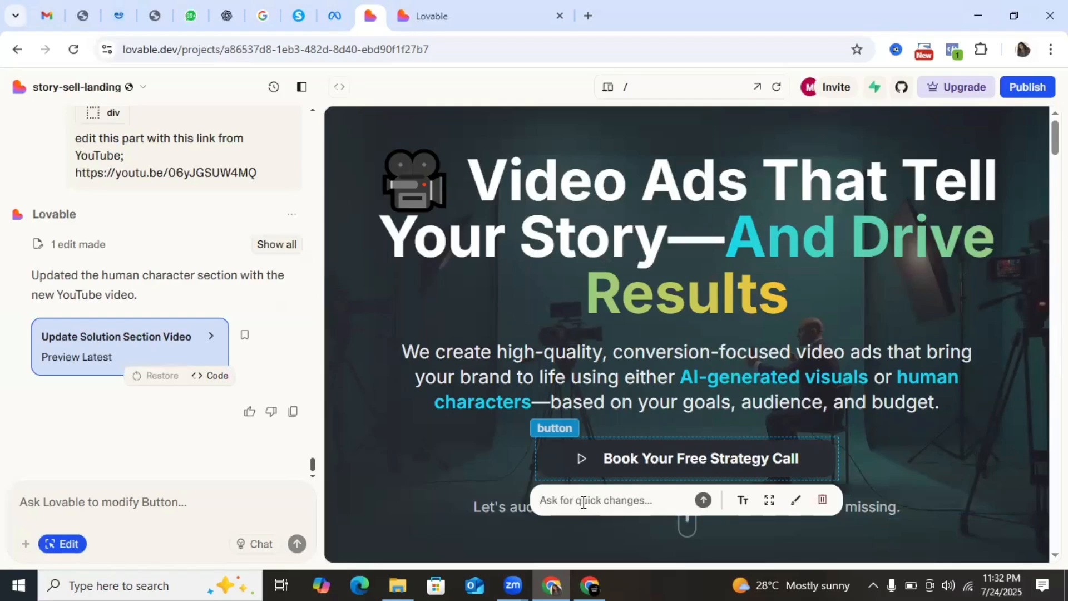
{"action": "left_click", "coordinate": [651, 500]}
{"action": "scroll", "coordinate": [687, 334], "scroll_direction": "down", "scroll_amount": 15}
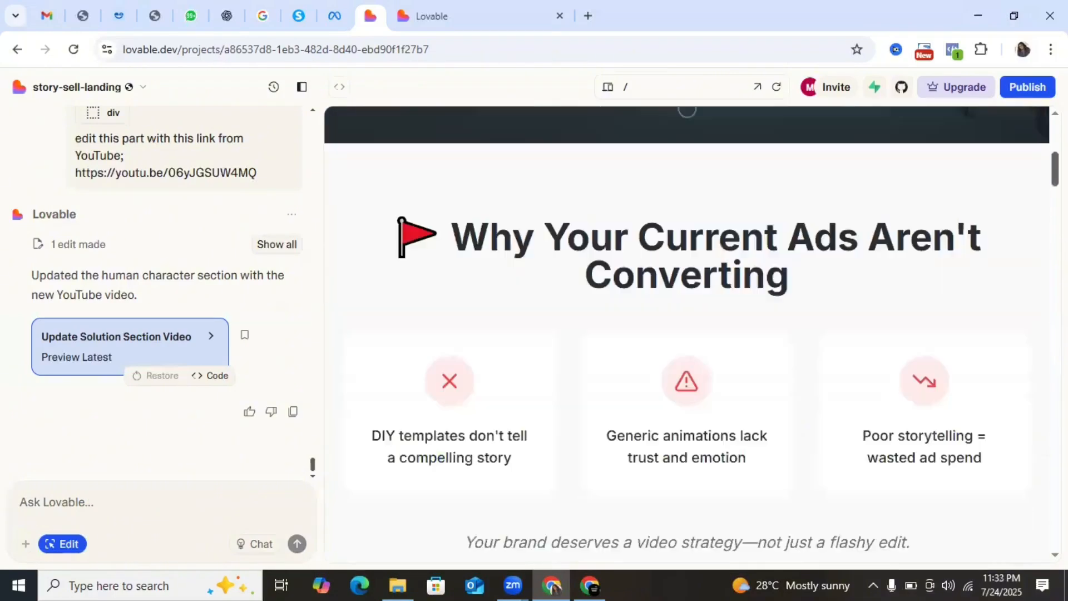
{"action": "scroll", "coordinate": [687, 333], "scroll_direction": "down", "scroll_amount": 15}
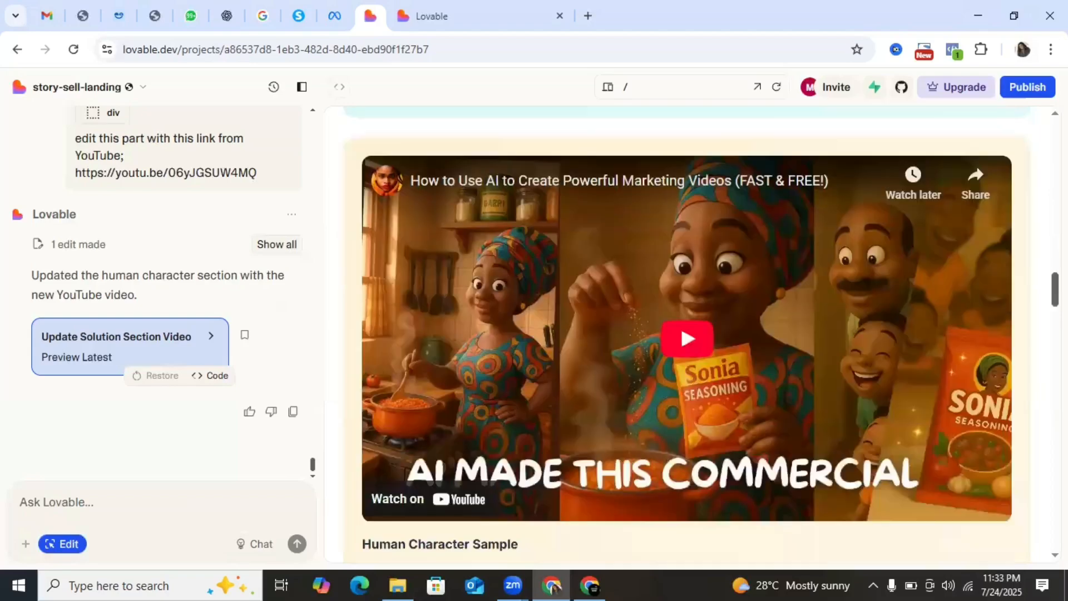
{"action": "scroll", "coordinate": [646, 399], "scroll_direction": "down", "scroll_amount": 15}
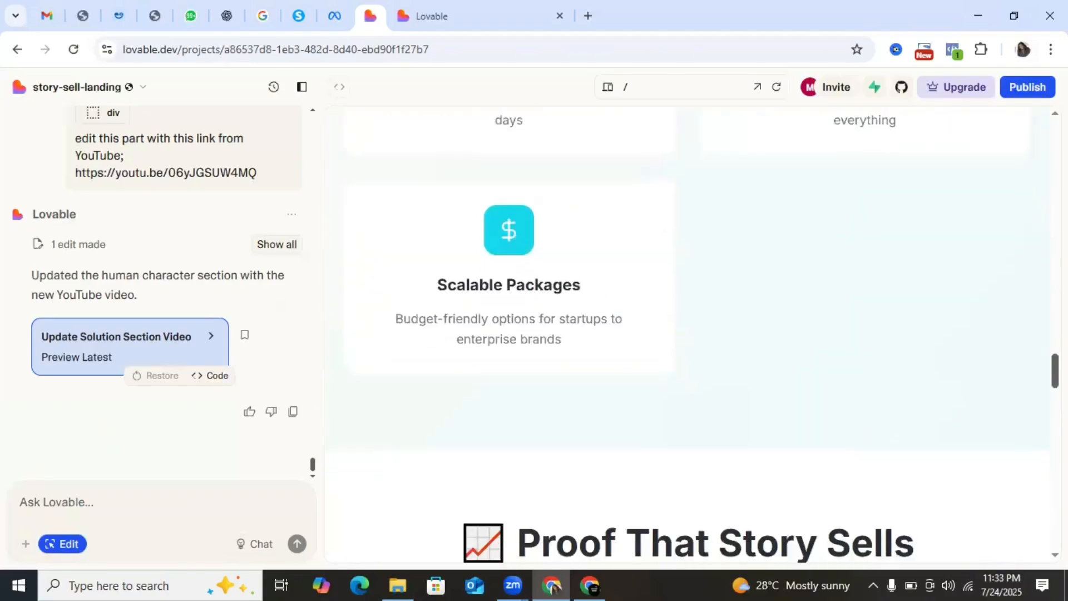
{"action": "scroll", "coordinate": [647, 398], "scroll_direction": "up", "scroll_amount": 4}
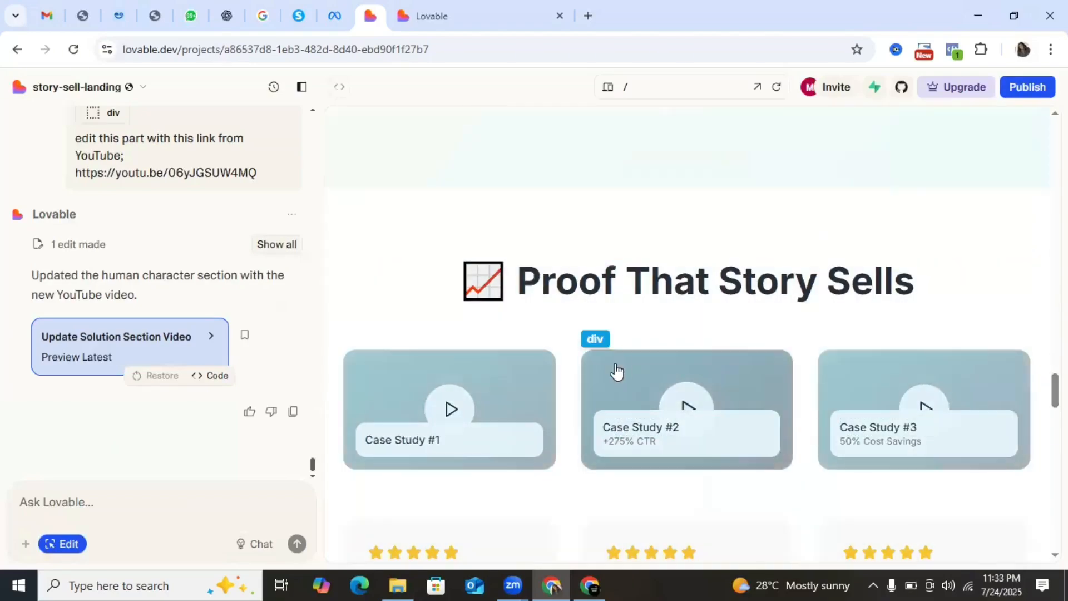
{"action": "left_click", "coordinate": [622, 360]}
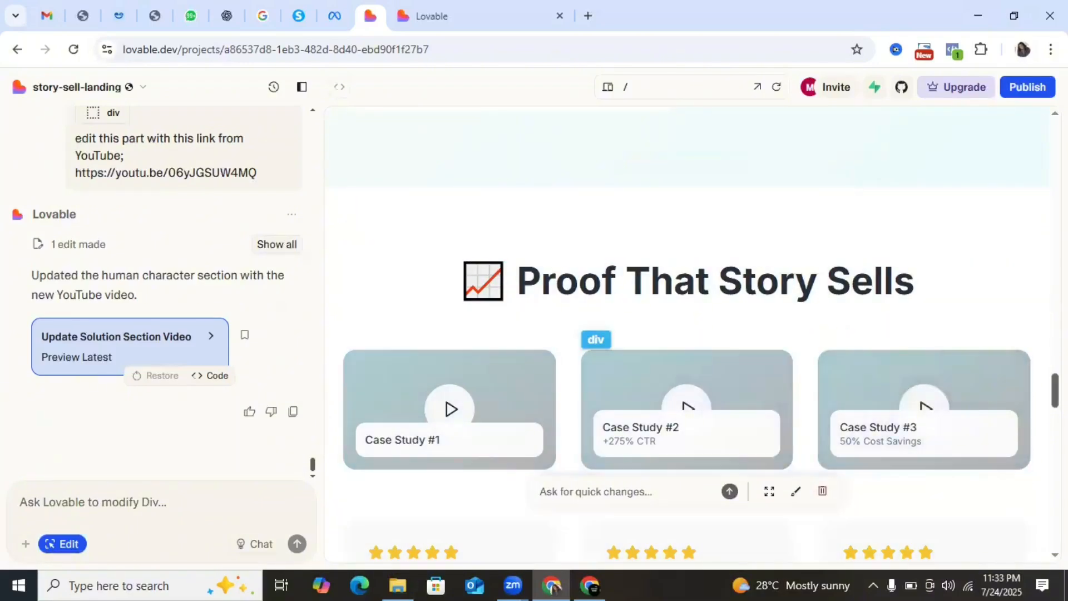
Select the footer's phone number and Instagram link as editable elements, and return to the hero section
{"action": "scroll", "coordinate": [690, 334], "scroll_direction": "down", "scroll_amount": 10}
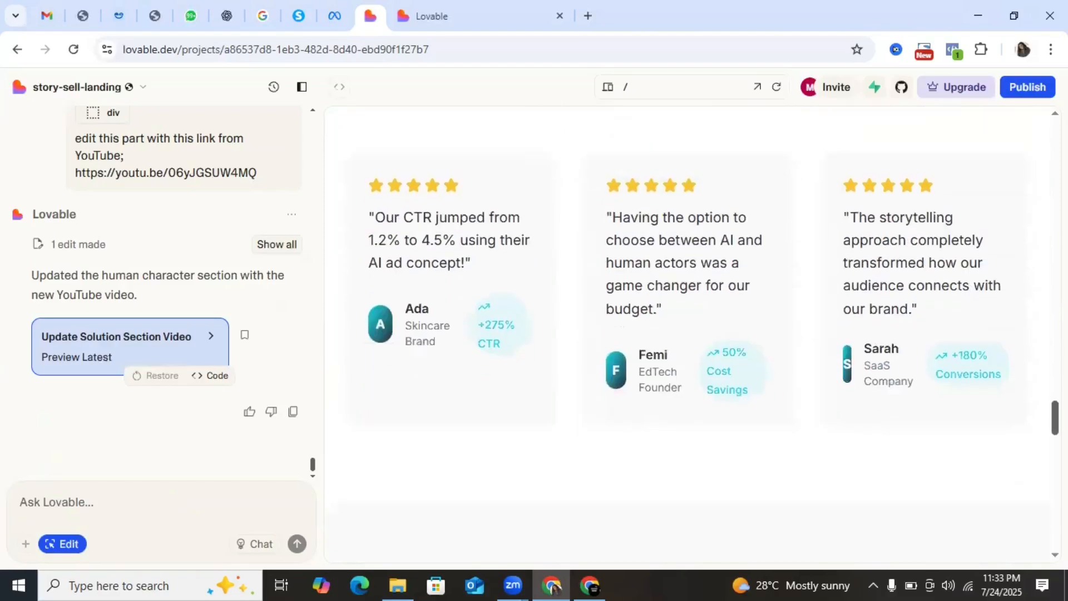
{"action": "scroll", "coordinate": [519, 533], "scroll_direction": "down", "scroll_amount": 12}
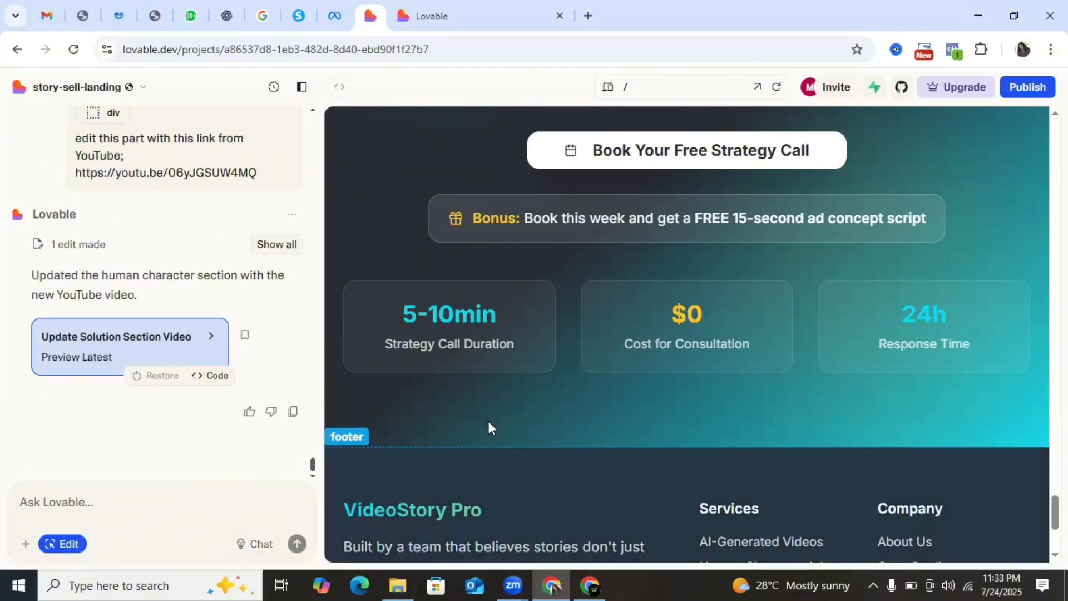
{"action": "scroll", "coordinate": [687, 334], "scroll_direction": "down", "scroll_amount": 5}
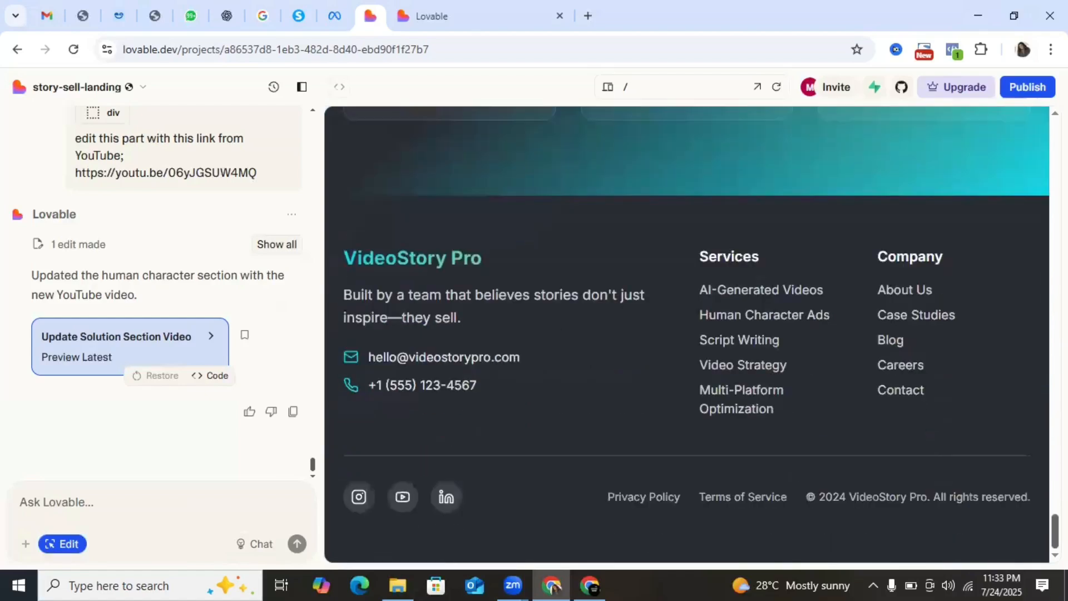
{"action": "left_click", "coordinate": [431, 388]}
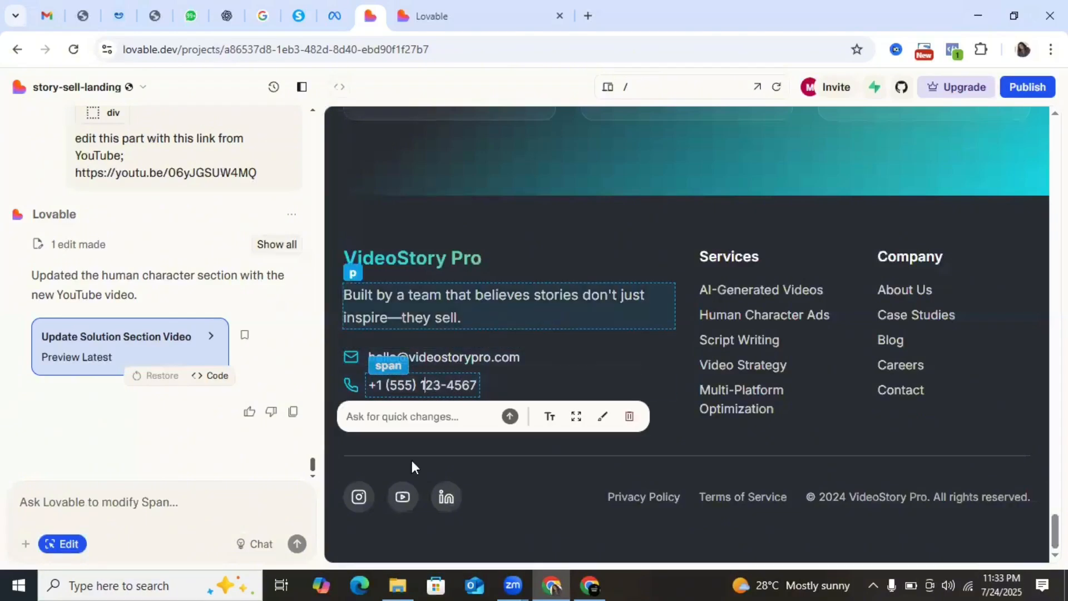
{"action": "left_click", "coordinate": [360, 512]}
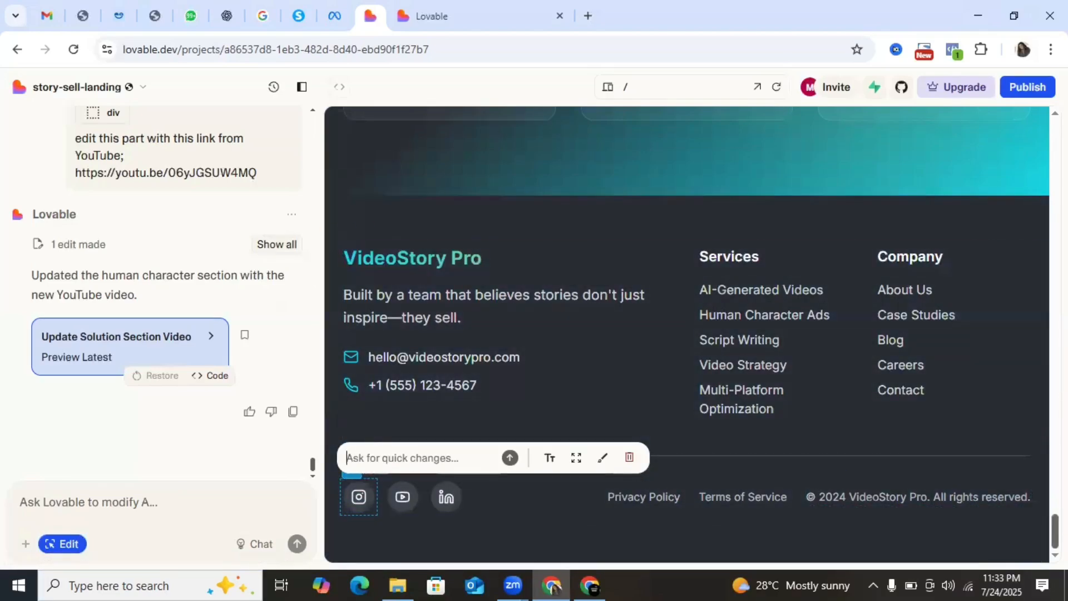
{"action": "scroll", "coordinate": [687, 333], "scroll_direction": "up", "scroll_amount": 20}
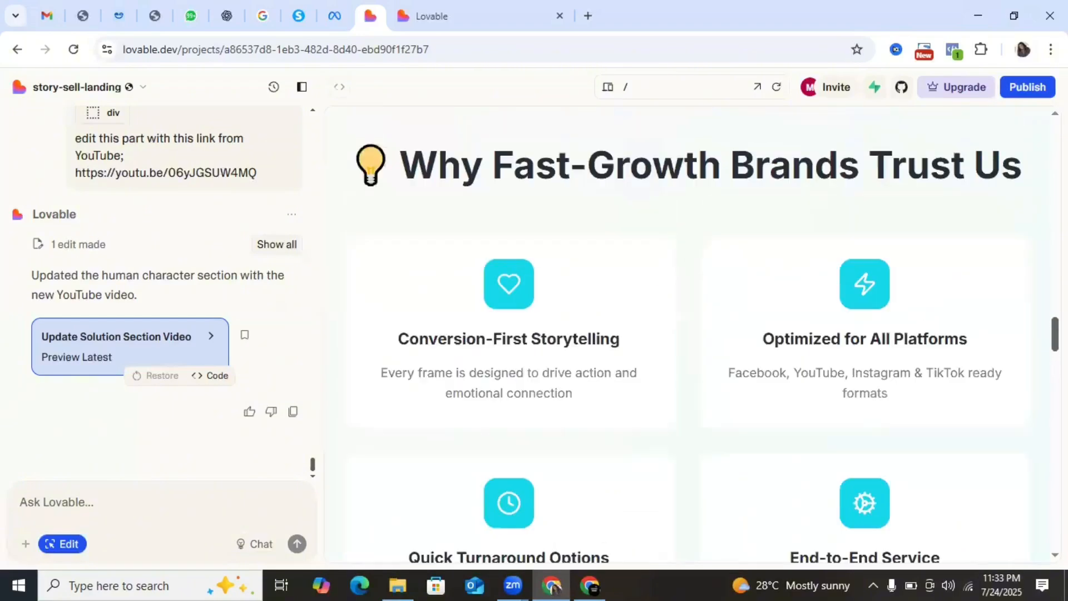
{"action": "scroll", "coordinate": [686, 334], "scroll_direction": "up", "scroll_amount": 20}
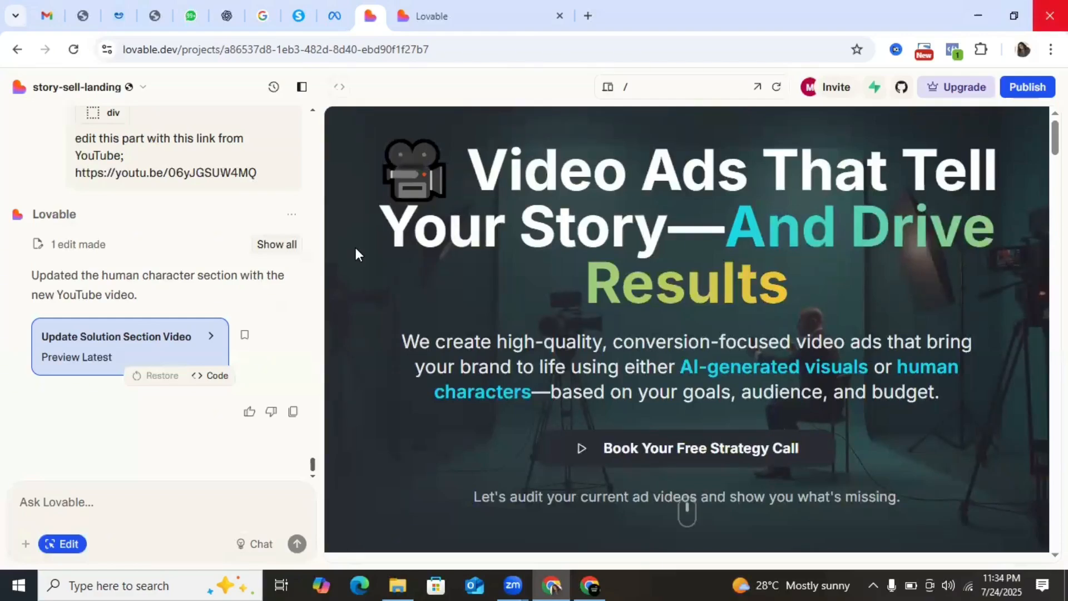
Open the project's custom domain settings from the publishing options and try to connect an existing domain
{"action": "left_click", "coordinate": [1028, 89]}
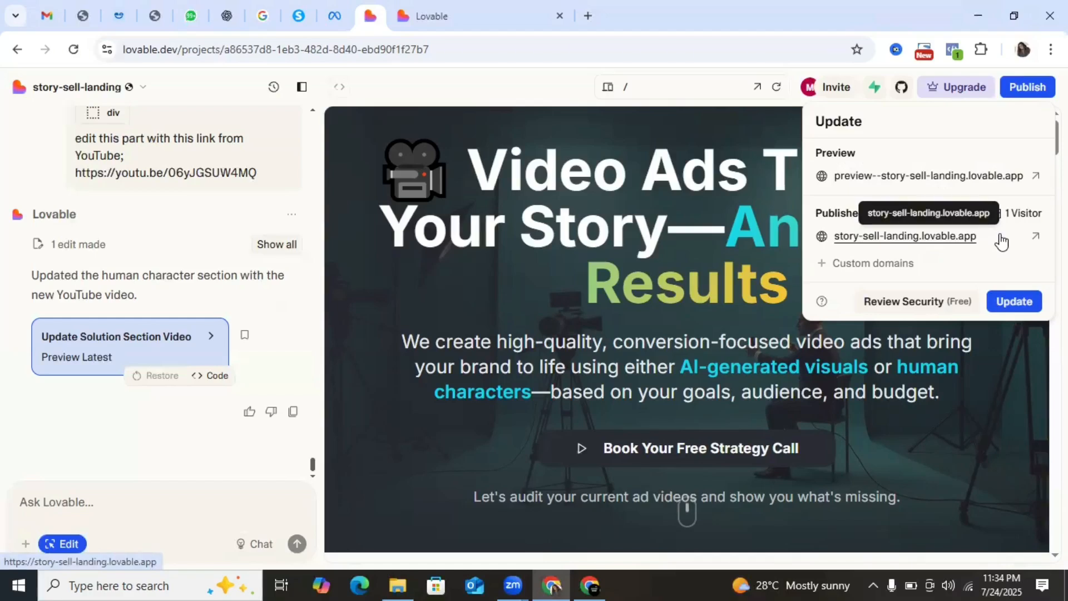
{"action": "left_click", "coordinate": [846, 272]}
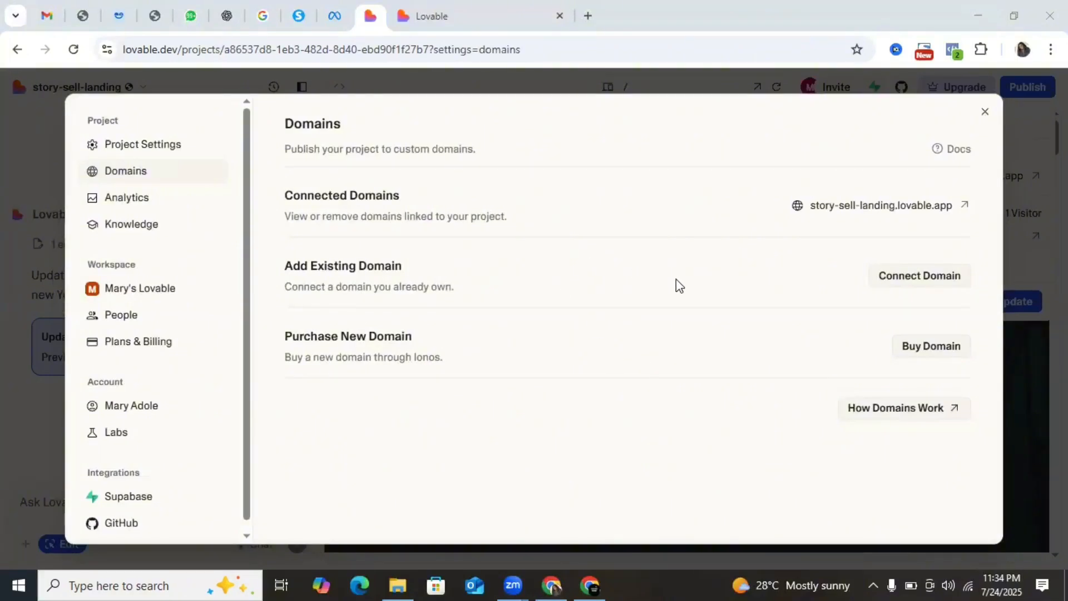
{"action": "left_click", "coordinate": [921, 276]}
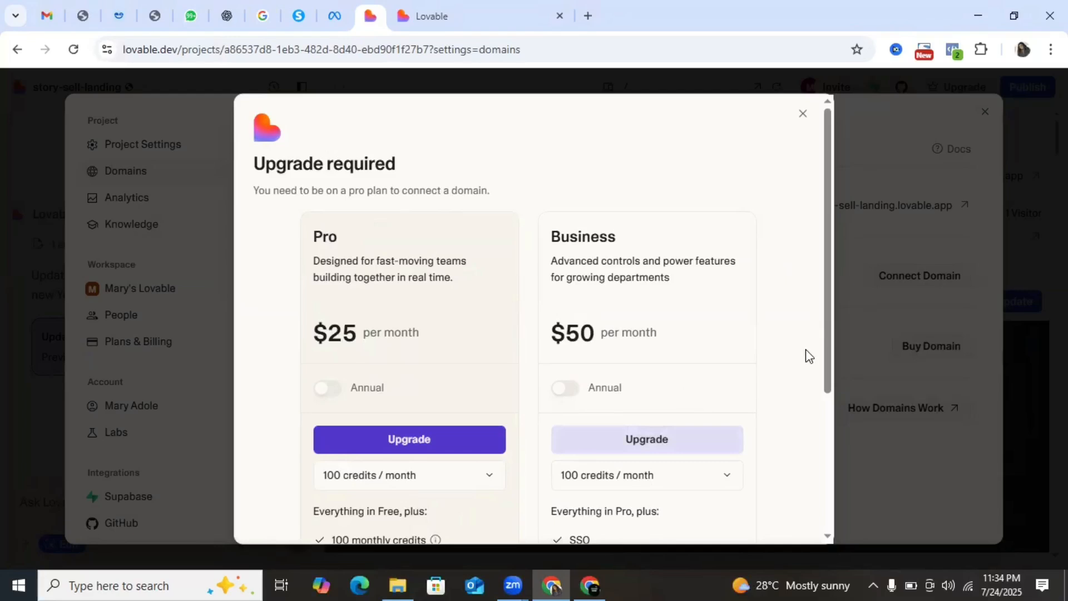
Examine the Pro and Business upgrade plans, and close the plan offer, domain settings and publishing options
{"action": "scroll", "coordinate": [827, 350], "scroll_direction": "down", "scroll_amount": 1}
{"action": "scroll", "coordinate": [828, 346], "scroll_direction": "up", "scroll_amount": 1}
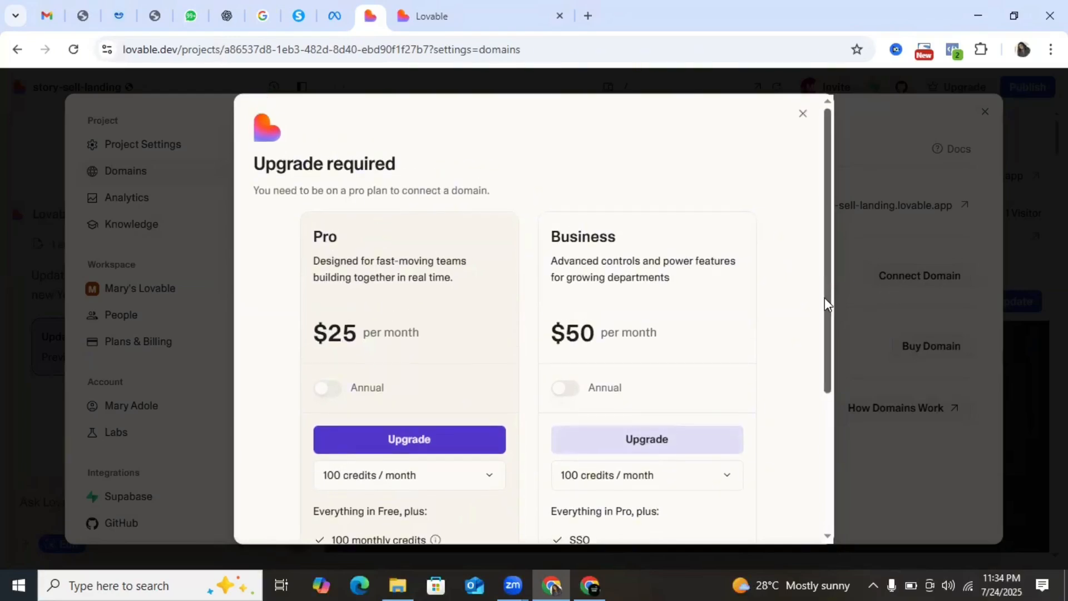
{"action": "left_click_drag", "start_coordinate": [824, 298], "coordinate": [837, 171]}
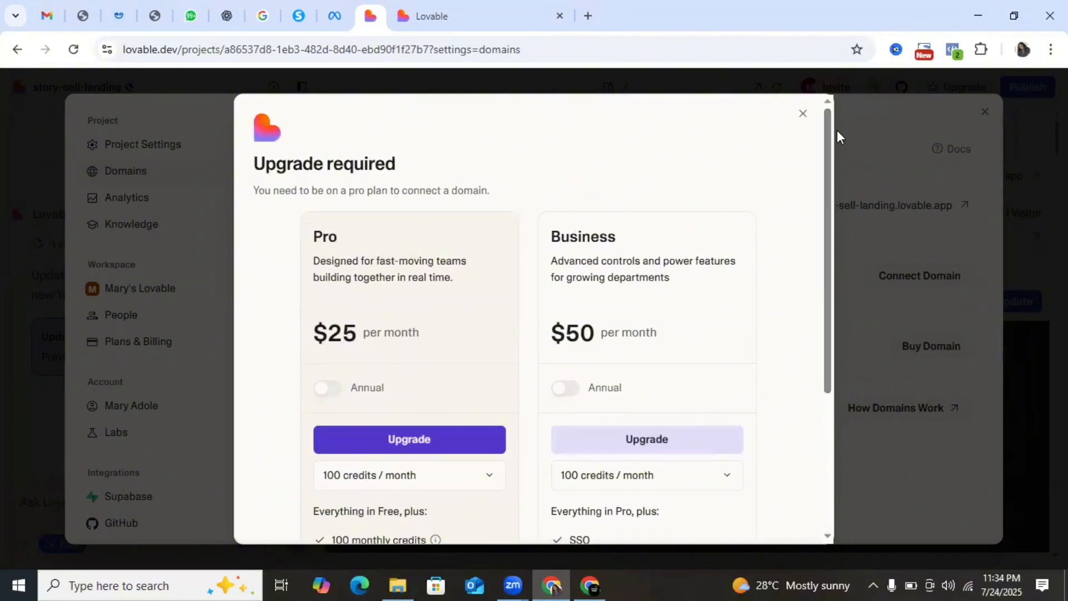
{"action": "left_click", "coordinate": [800, 114]}
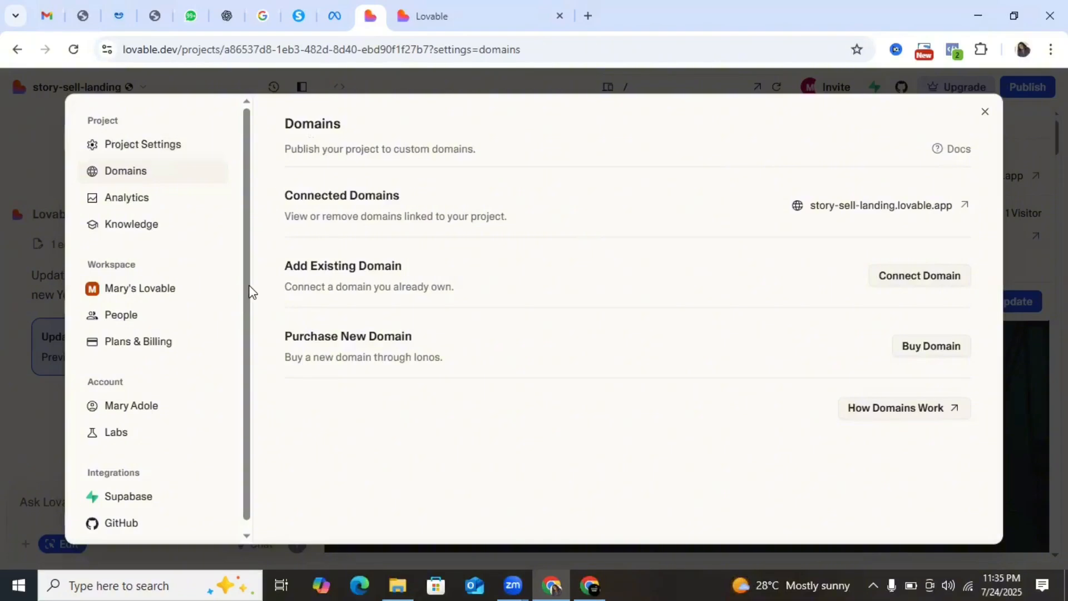
{"action": "left_click", "coordinate": [985, 113]}
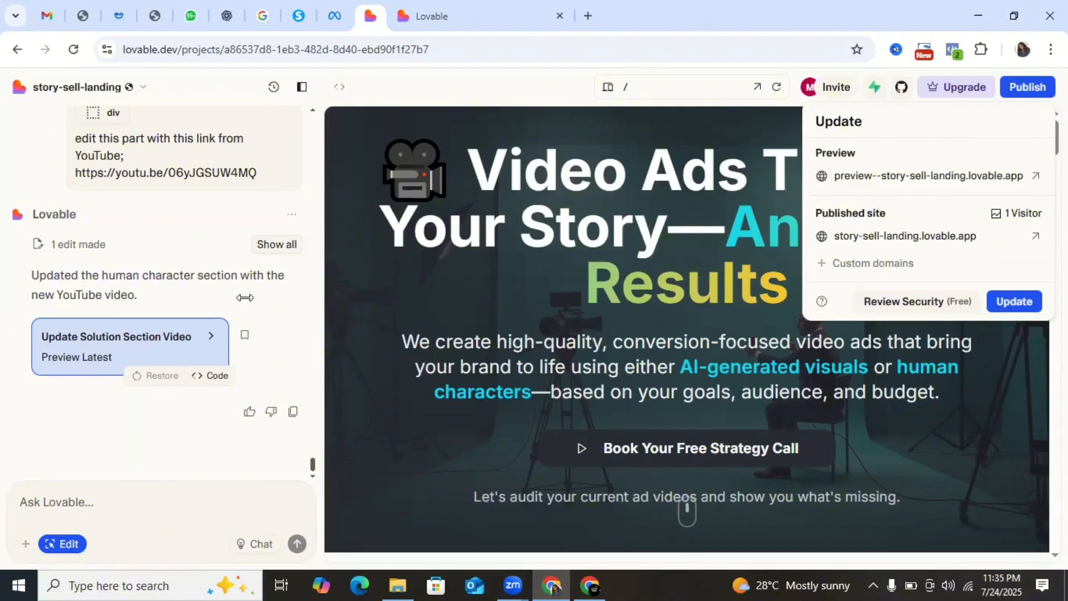
{"action": "left_click", "coordinate": [506, 90]}
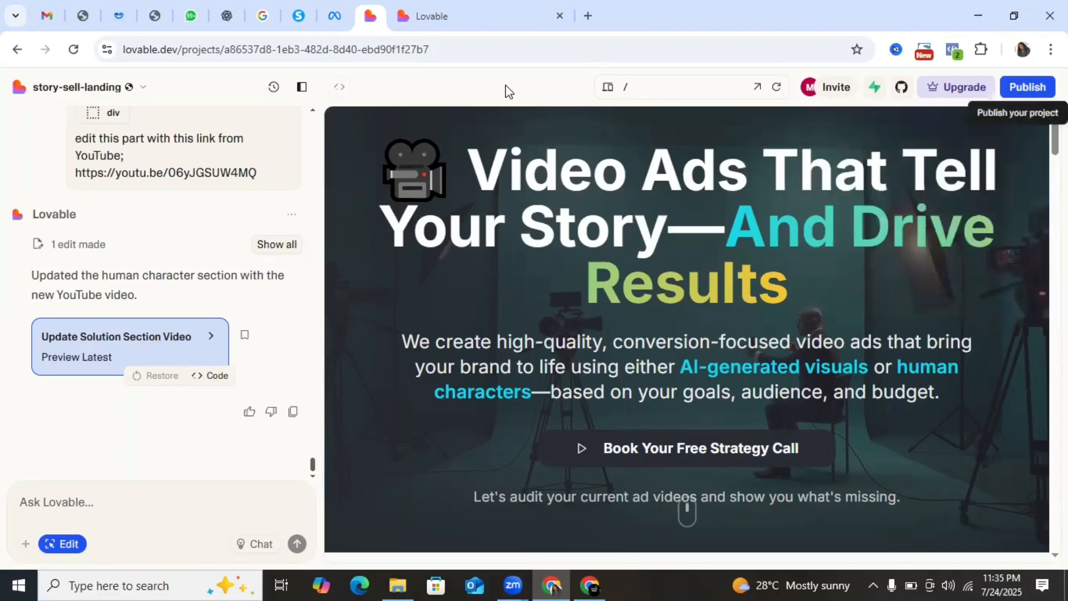